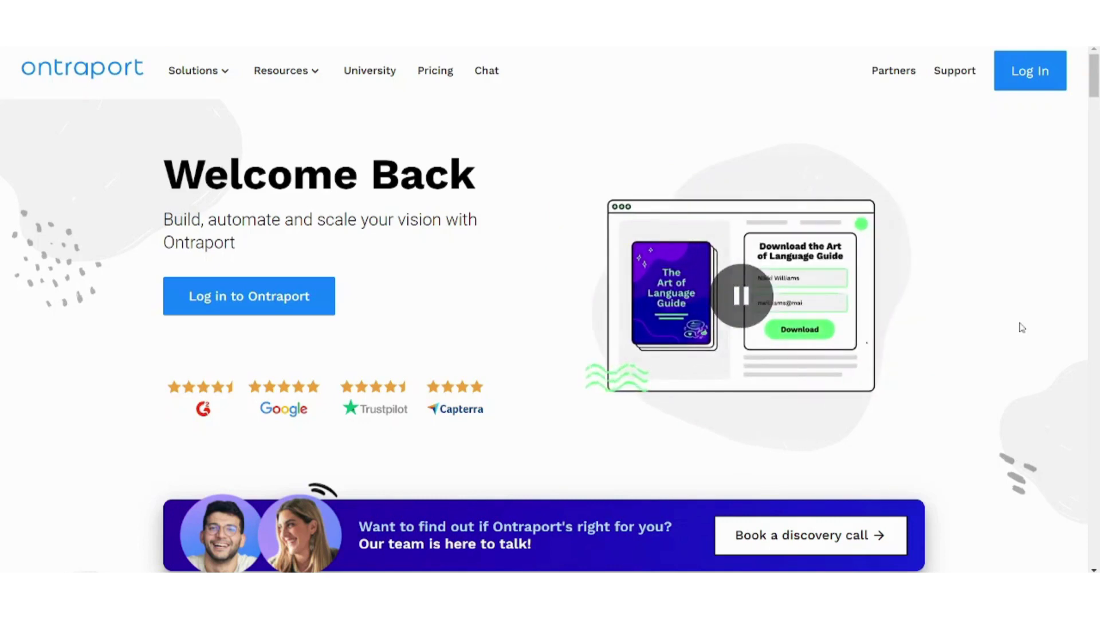
Step: Log in to Ontraport and reach the Contacts page listing 2 contacts
click(1031, 68)
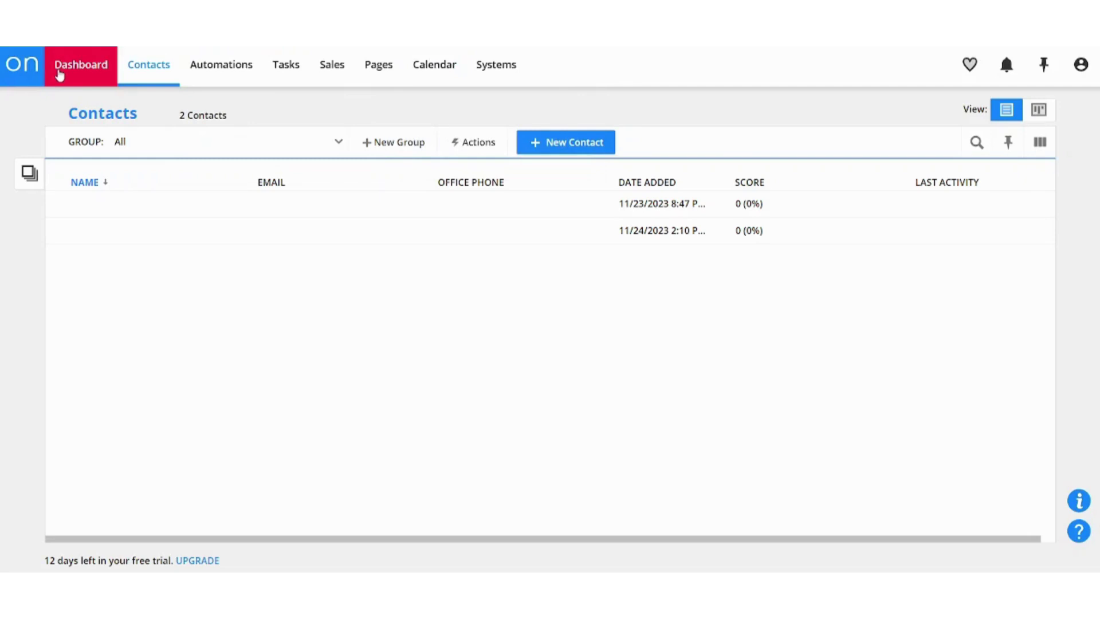
Step: Open the Dashboard and scroll through its Metrics section
click(60, 75)
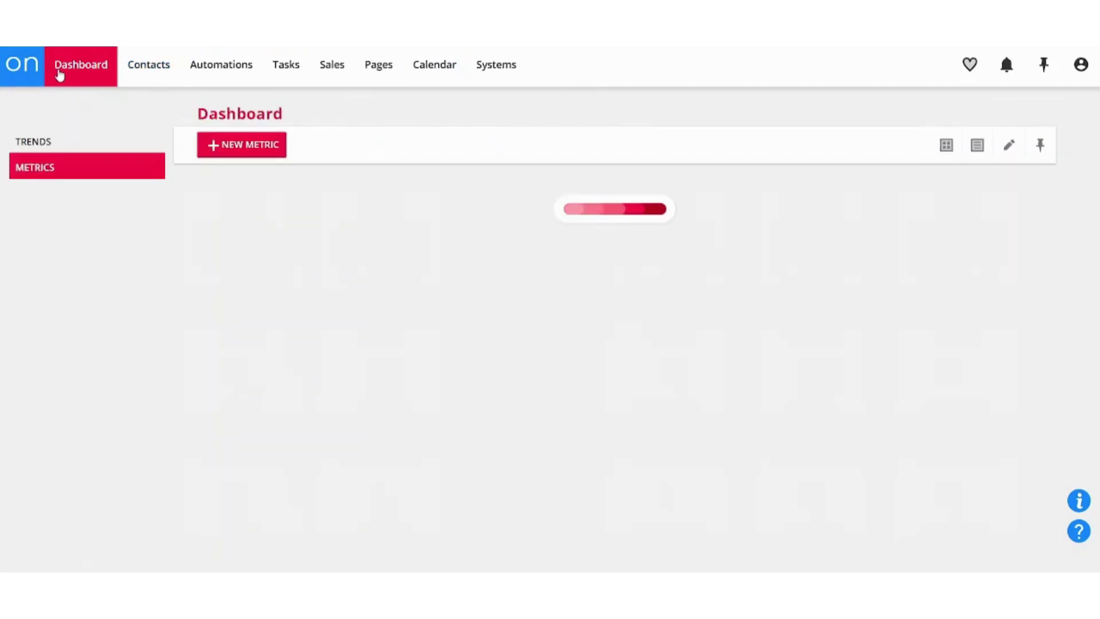
scroll(636, 366, down, 3)
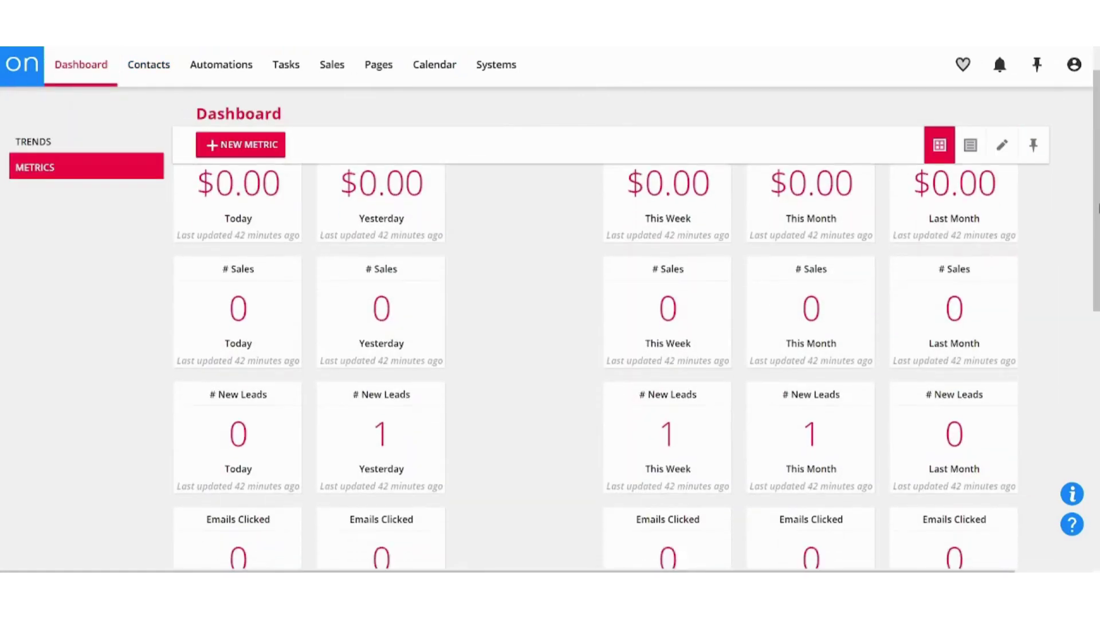
scroll(635, 367, down, 7)
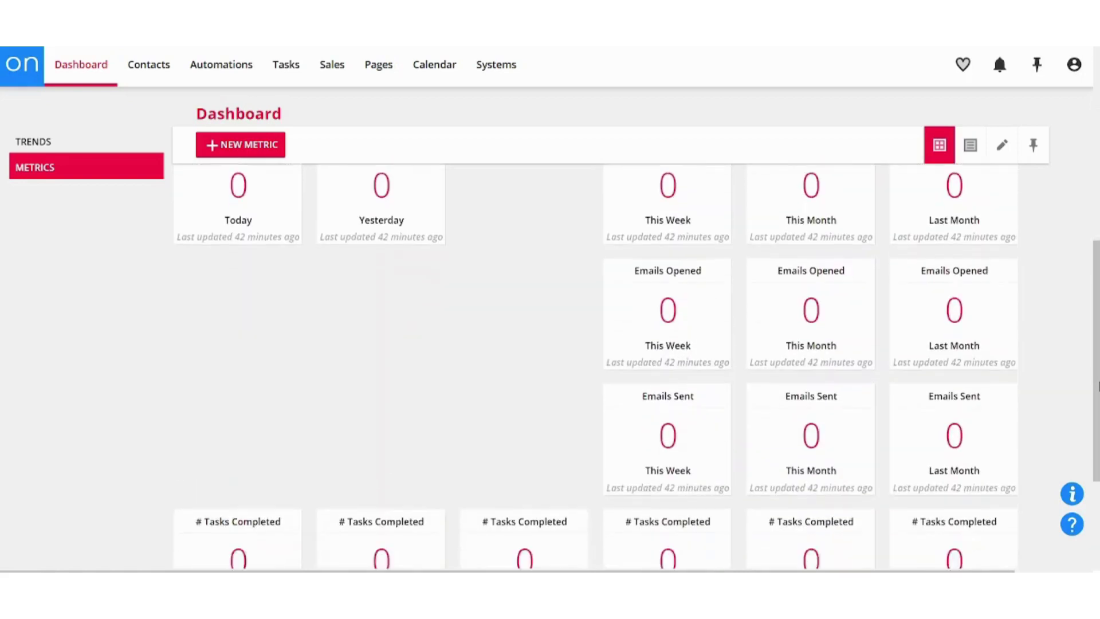
scroll(1048, 260, down, 3)
scroll(1048, 261, up, 9)
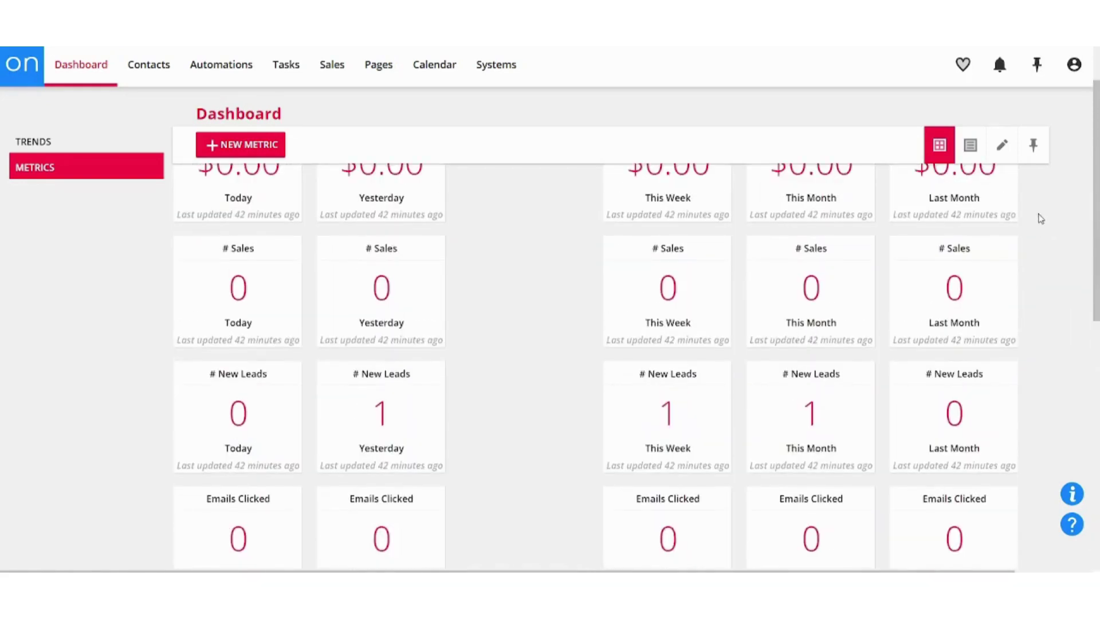
scroll(1091, 193, up, 2)
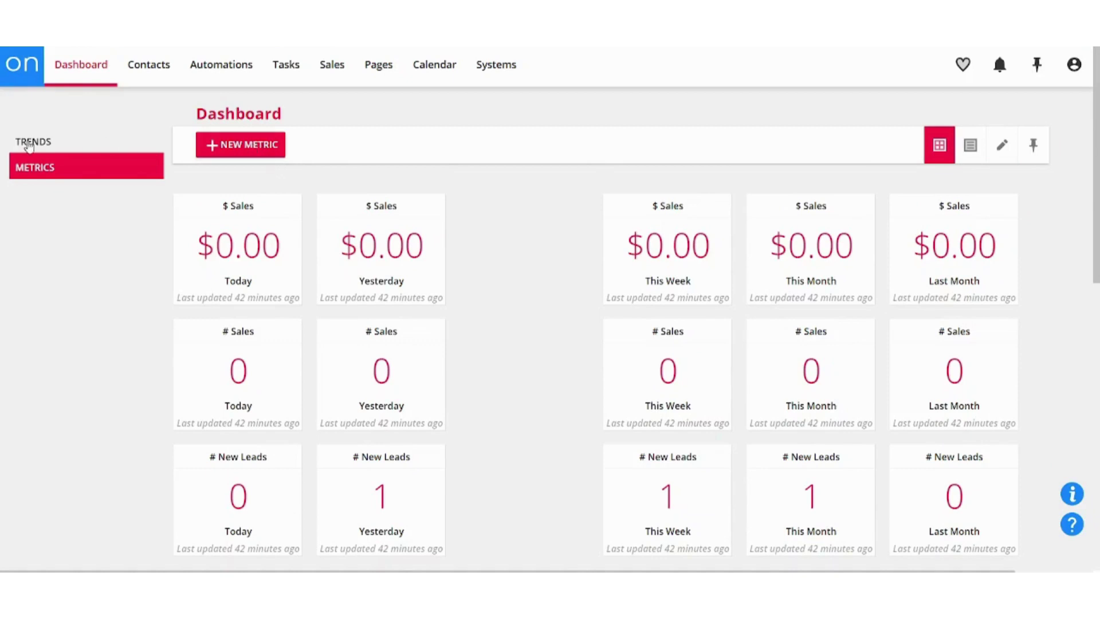
Step: Cancel a New Metric form unsaved, then view the last-30-day Trends charts
click(229, 146)
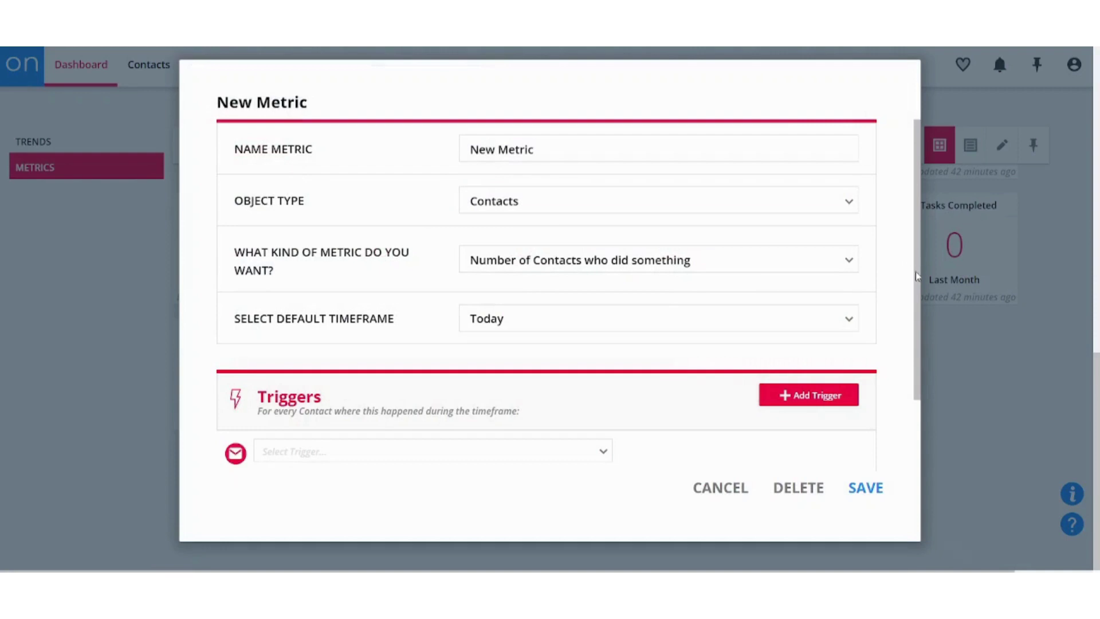
drag(917, 276, 923, 469)
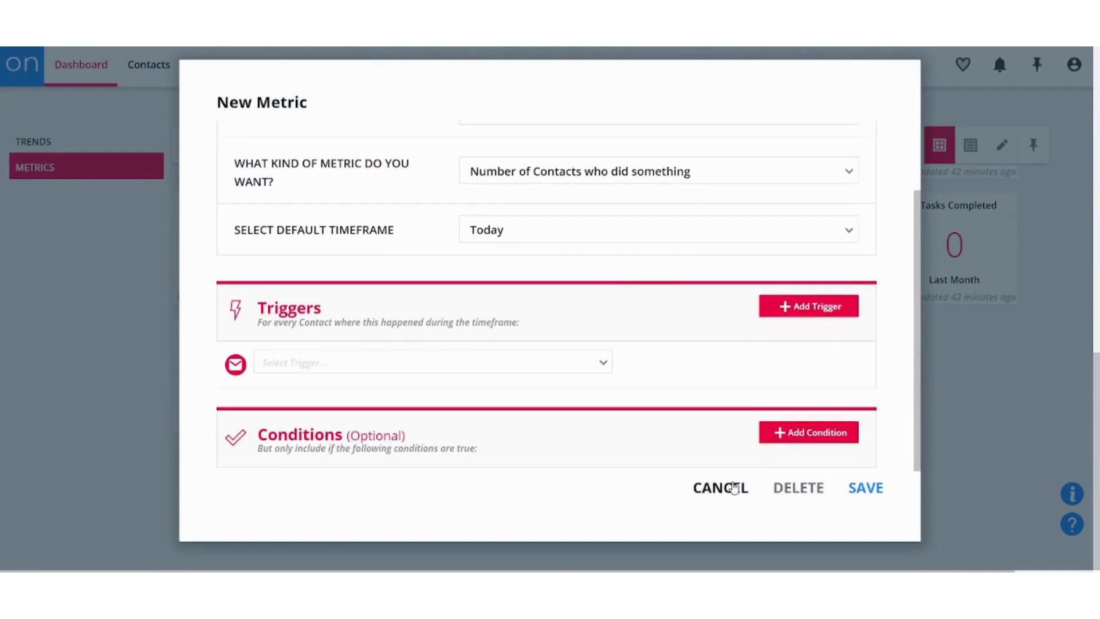
click(734, 488)
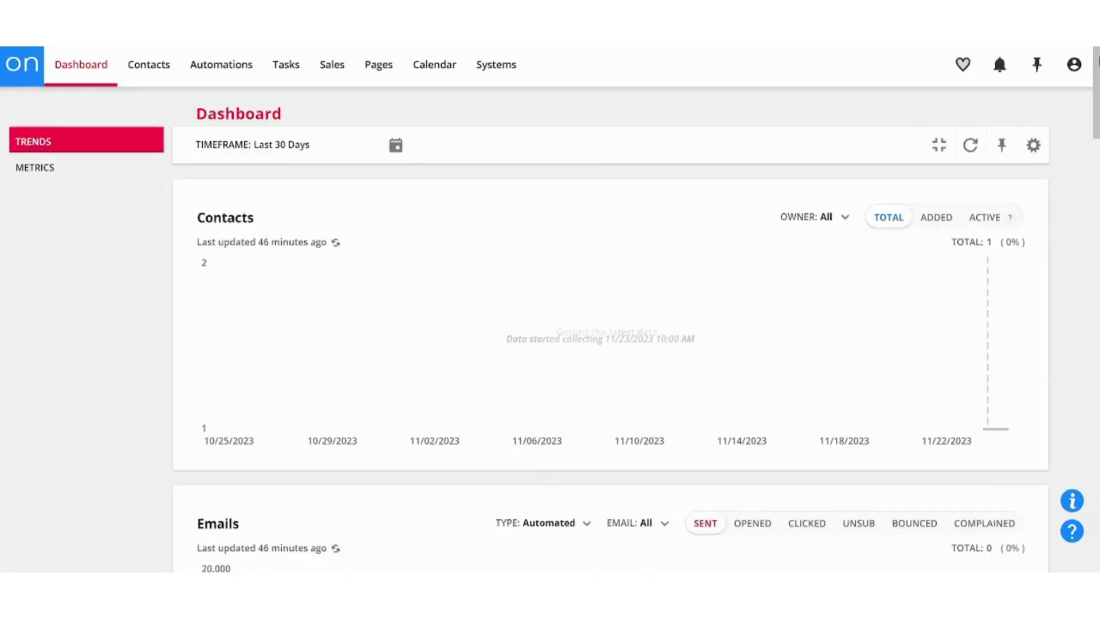
click(1073, 64)
drag(1096, 87, 1035, 96)
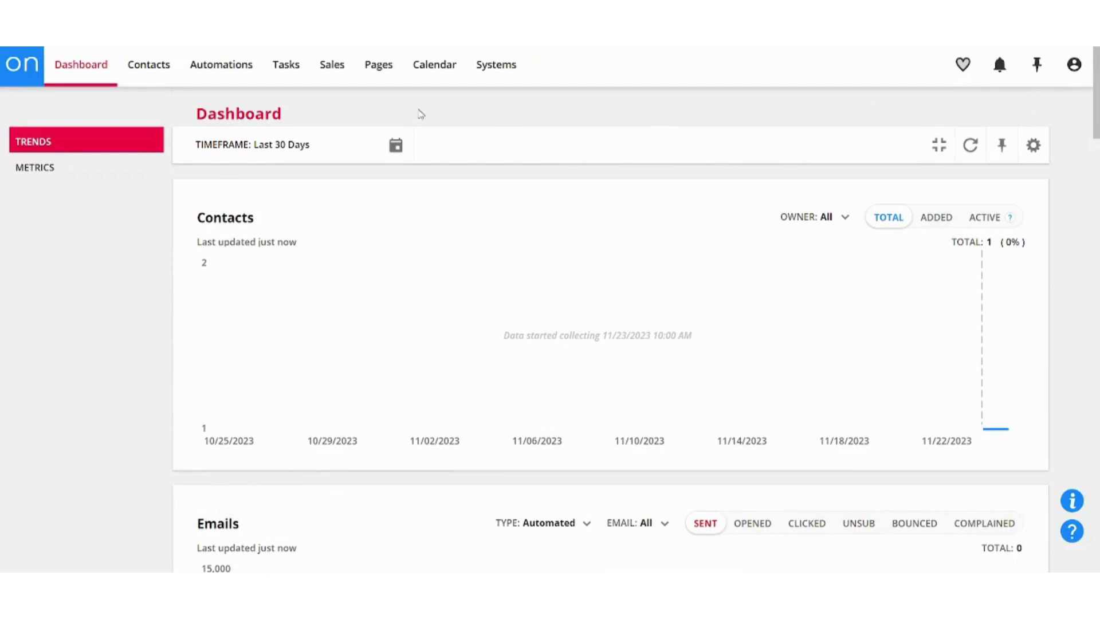
Step: Go to Contacts and create a new blank contact
click(163, 72)
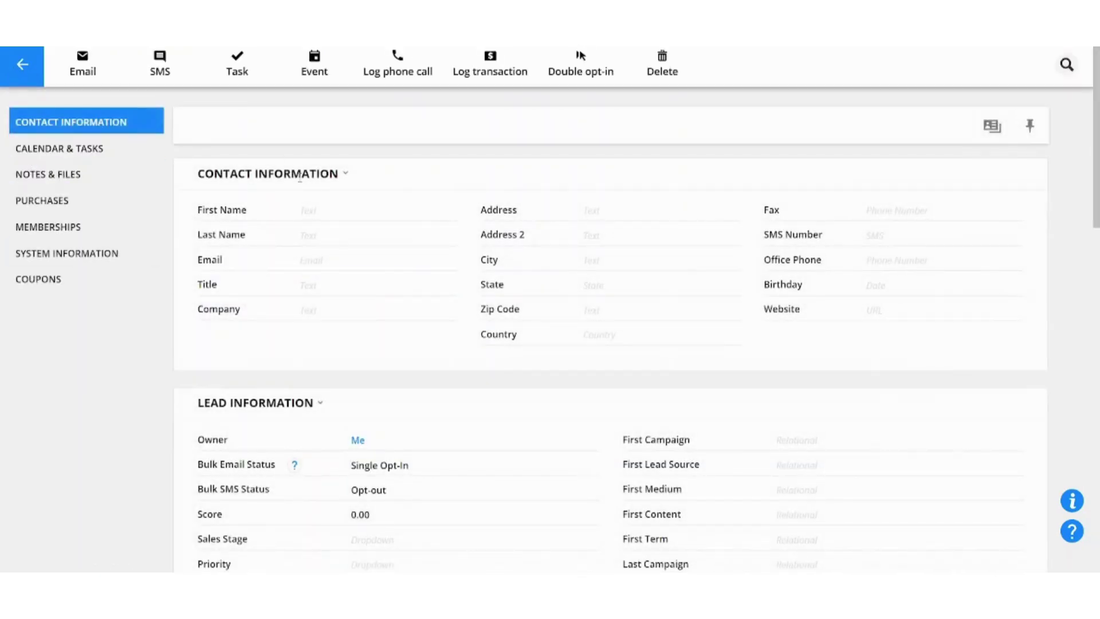
scroll(1098, 179, down, 1)
scroll(1082, 151, up, 1)
drag(1097, 150, 1071, 548)
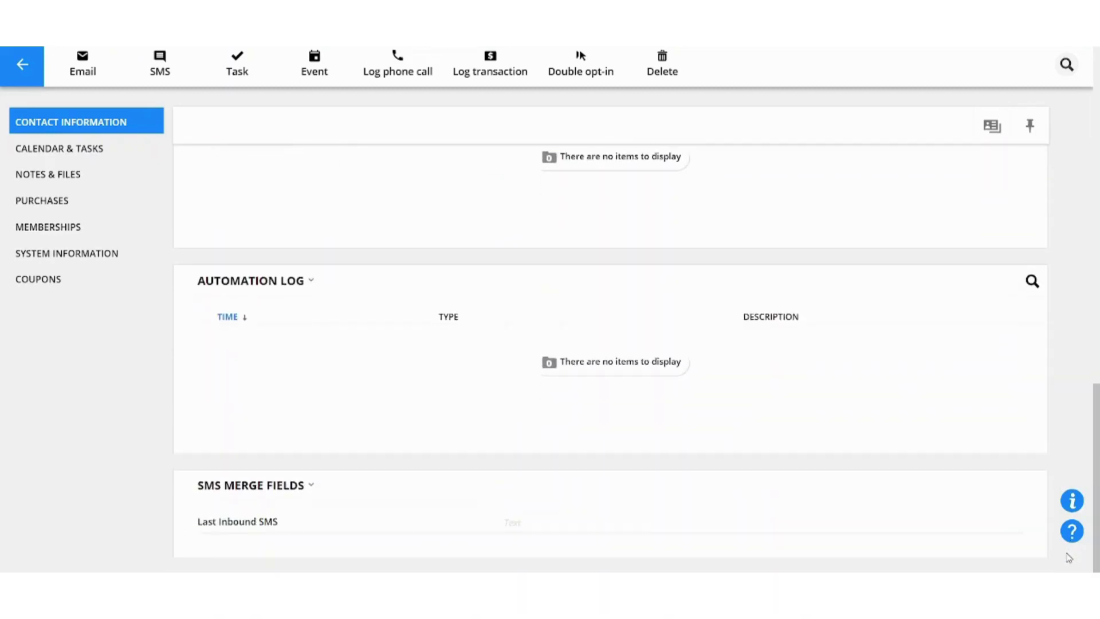
scroll(1071, 533, up, 15)
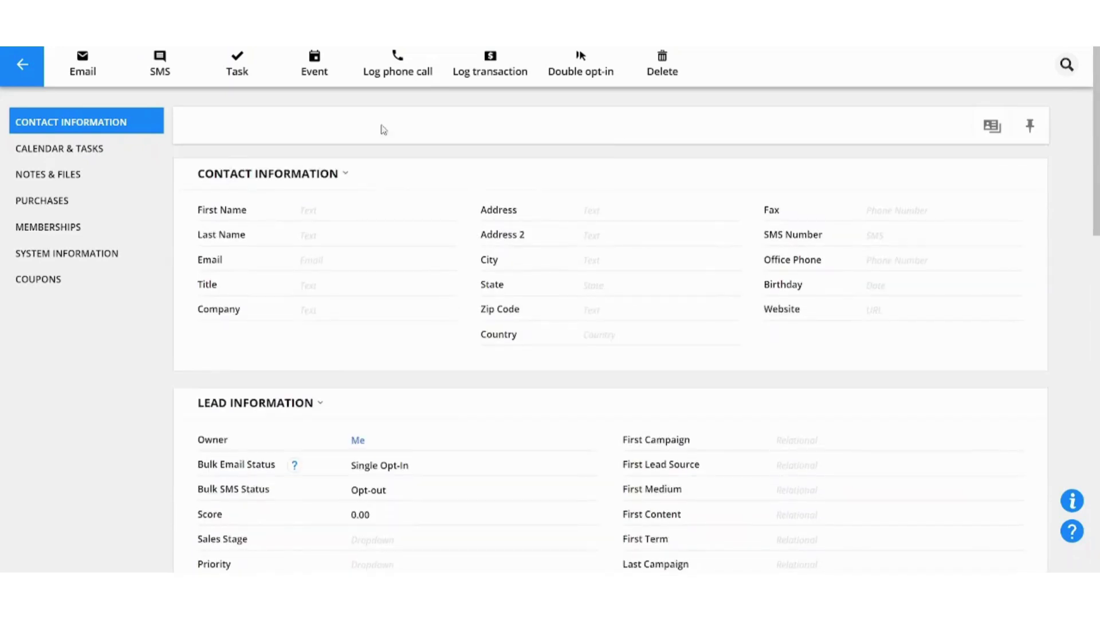
Step: Look at the new contact's Calendar & Tasks and Notes & Files, then return to the list
click(81, 152)
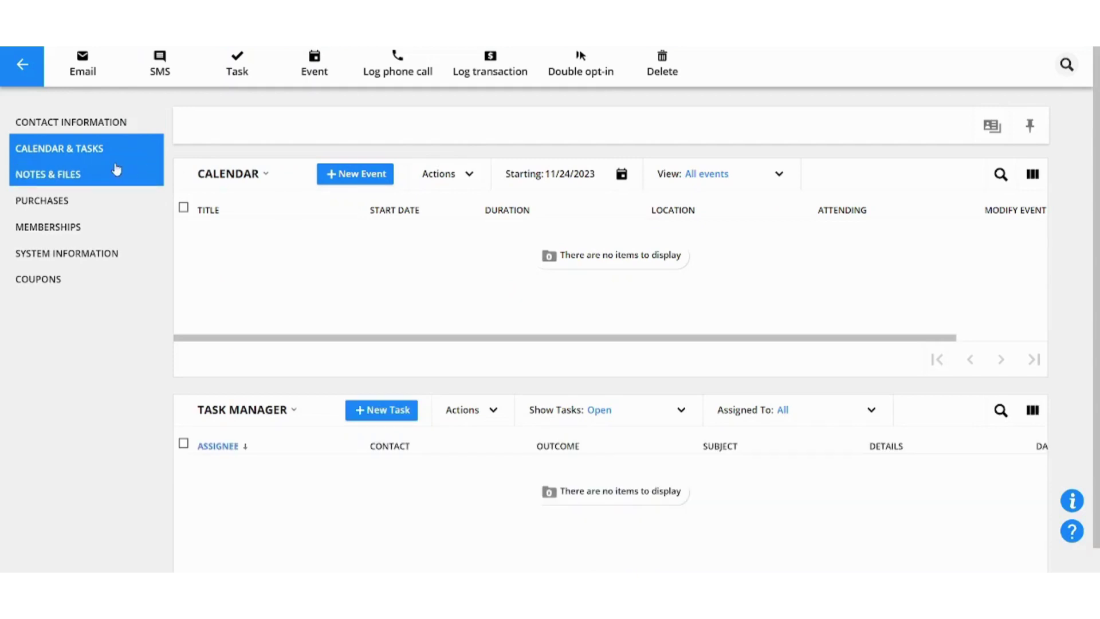
click(86, 173)
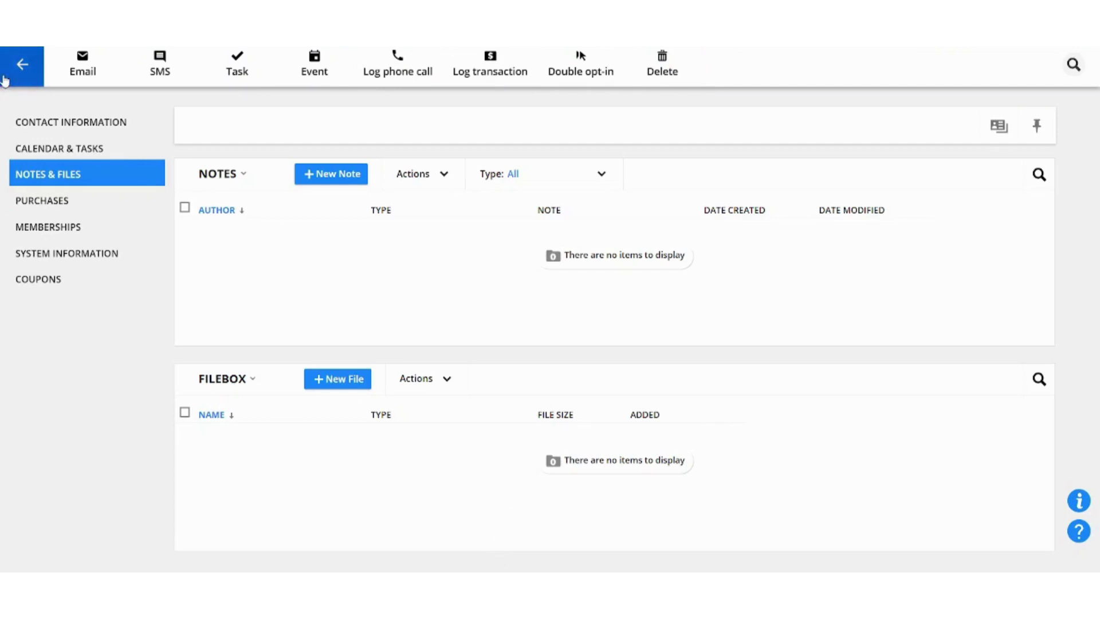
click(21, 64)
mouse_move(197, 66)
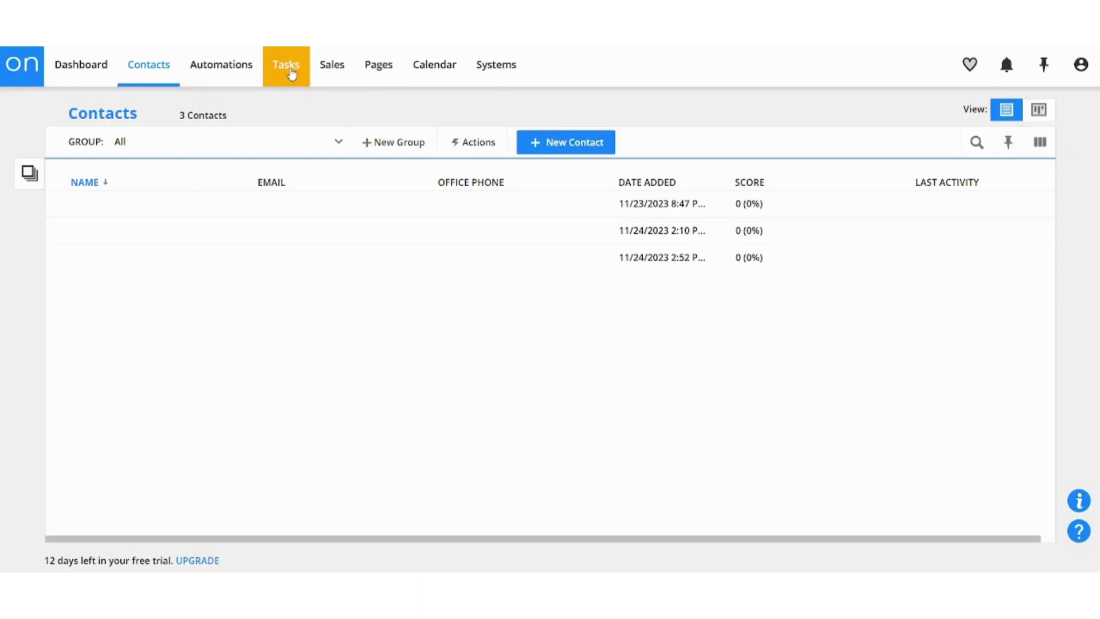
Step: Under Automations > Forms, start a New Form of type ONTRAform
mouse_move(324, 75)
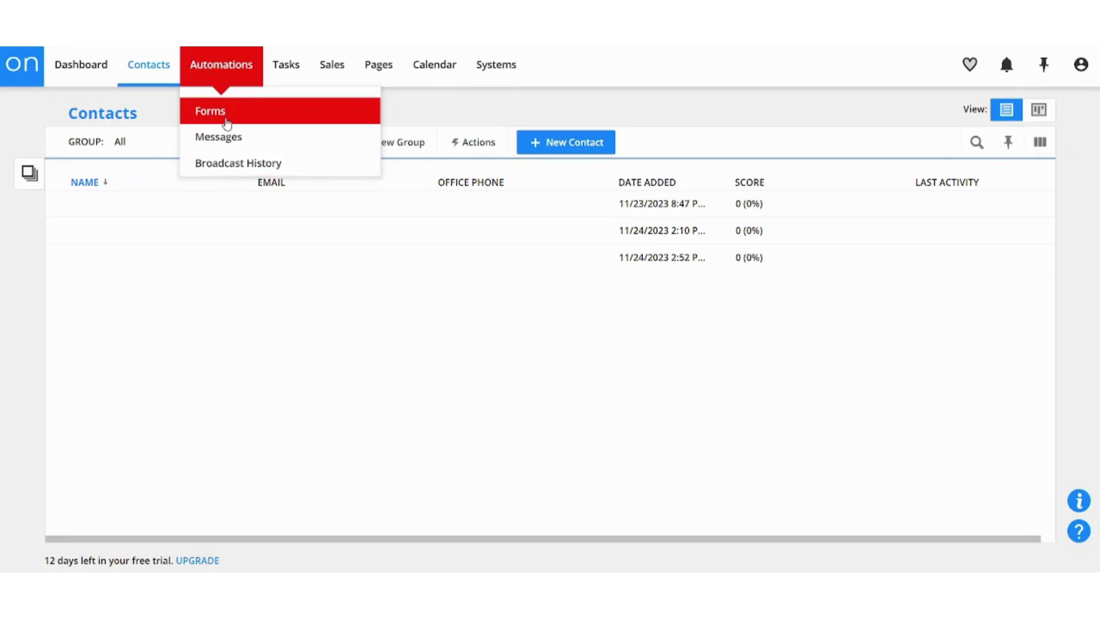
click(227, 120)
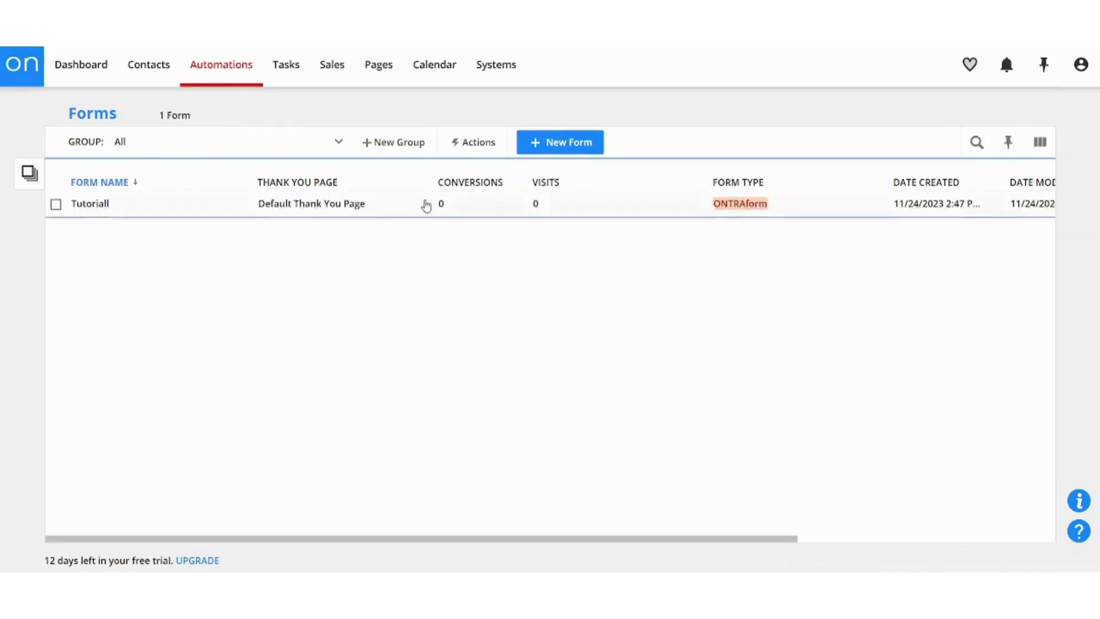
click(548, 150)
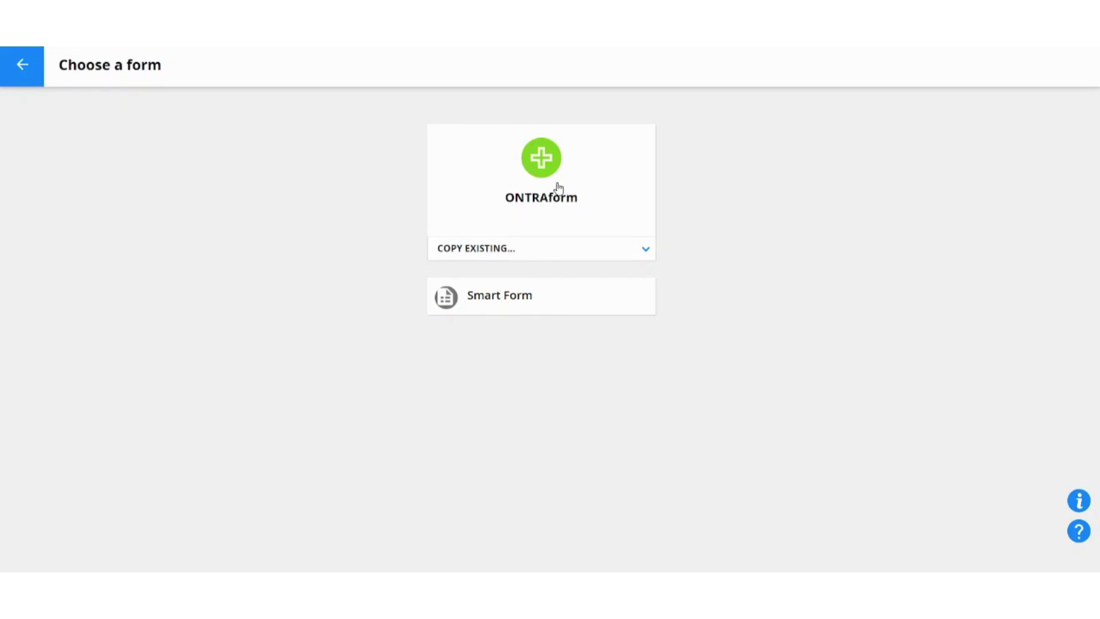
click(558, 188)
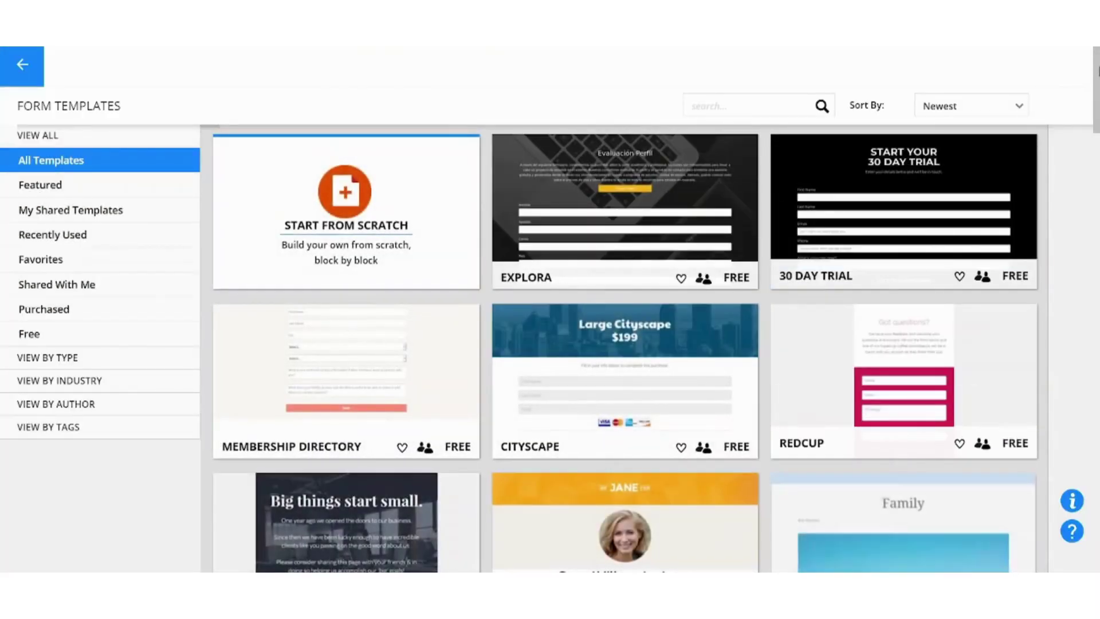
Step: Preview the Explora template, then build the form from the 30 Day Trial template
scroll(625, 344, down, 7)
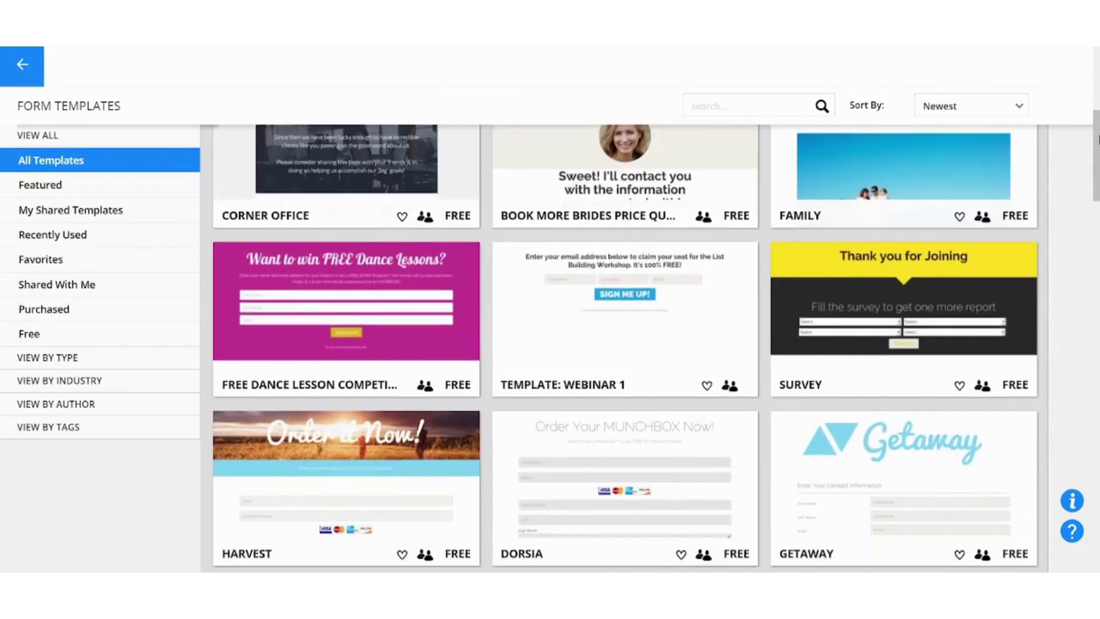
scroll(1087, 120, down, 11)
scroll(1087, 120, up, 12)
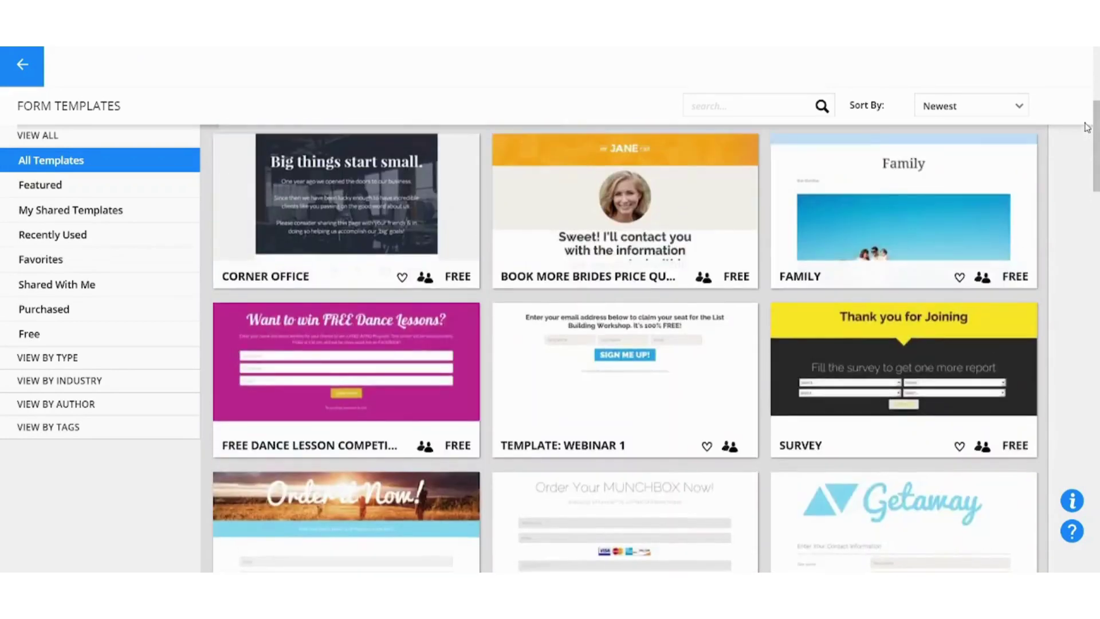
scroll(1087, 120, up, 3)
scroll(624, 344, up, 3)
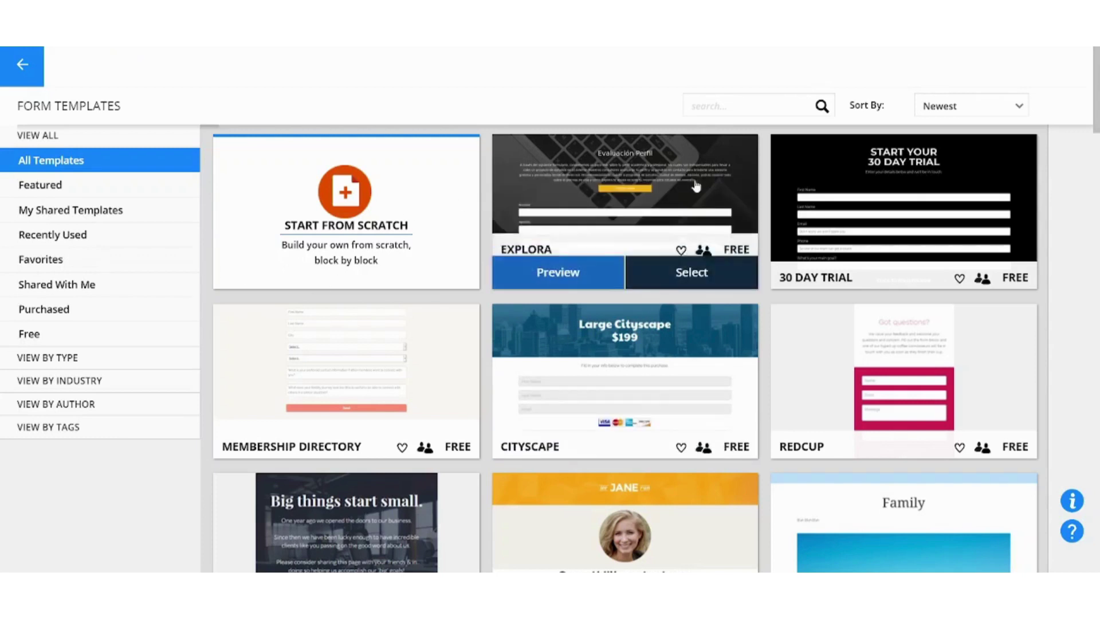
mouse_move(616, 256)
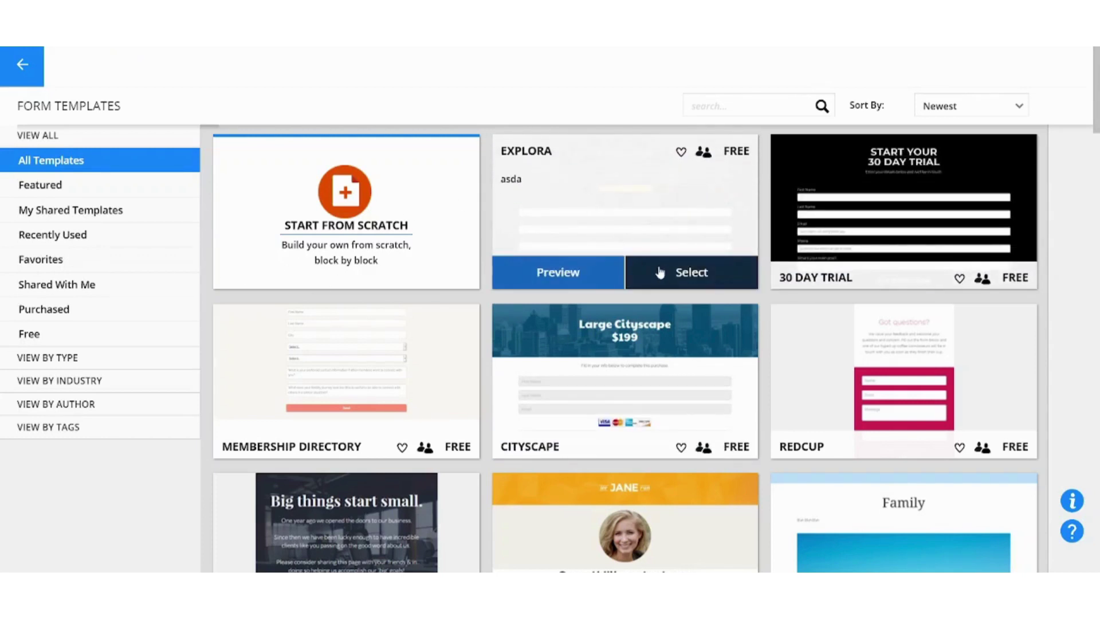
click(592, 276)
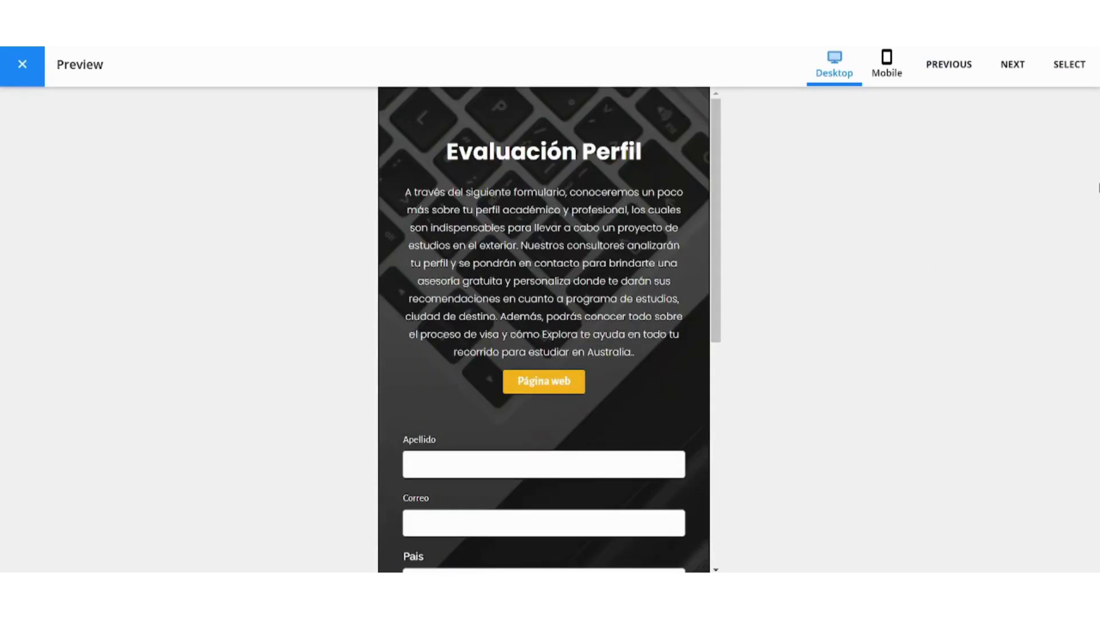
click(12, 81)
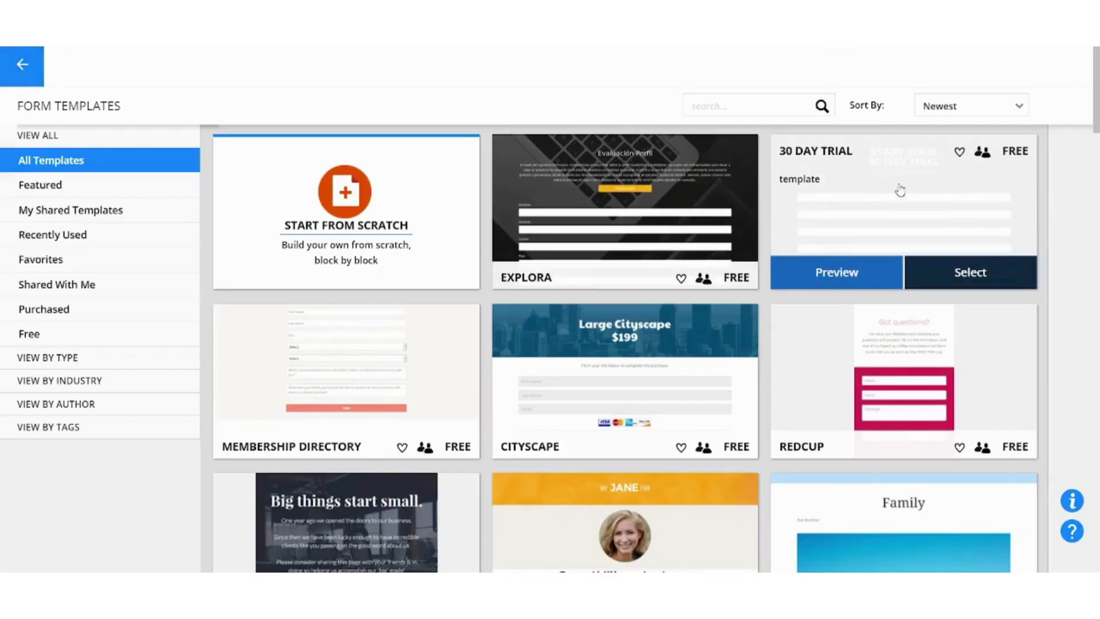
click(837, 274)
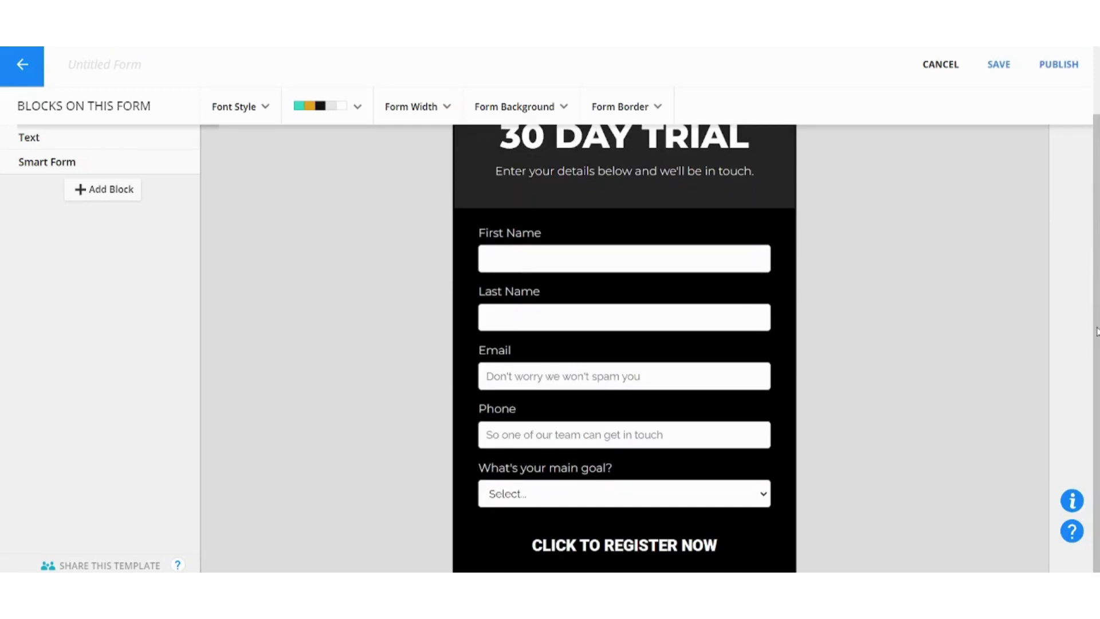
Step: Try the header block's ONE–FIVE style options and settle on one
scroll(1080, 238, up, 2)
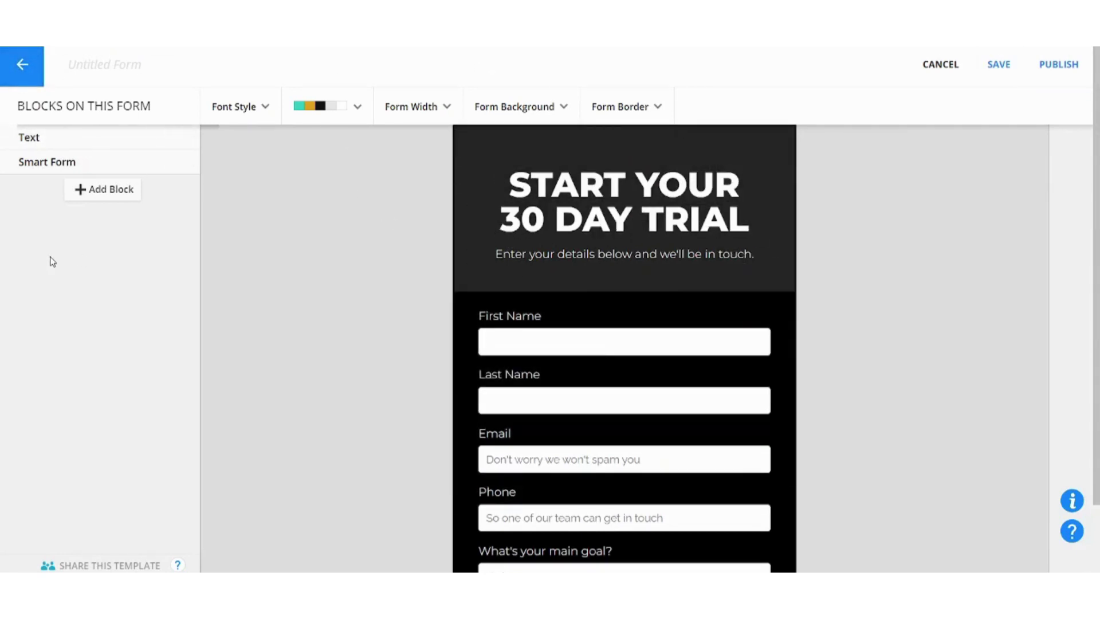
mouse_move(682, 247)
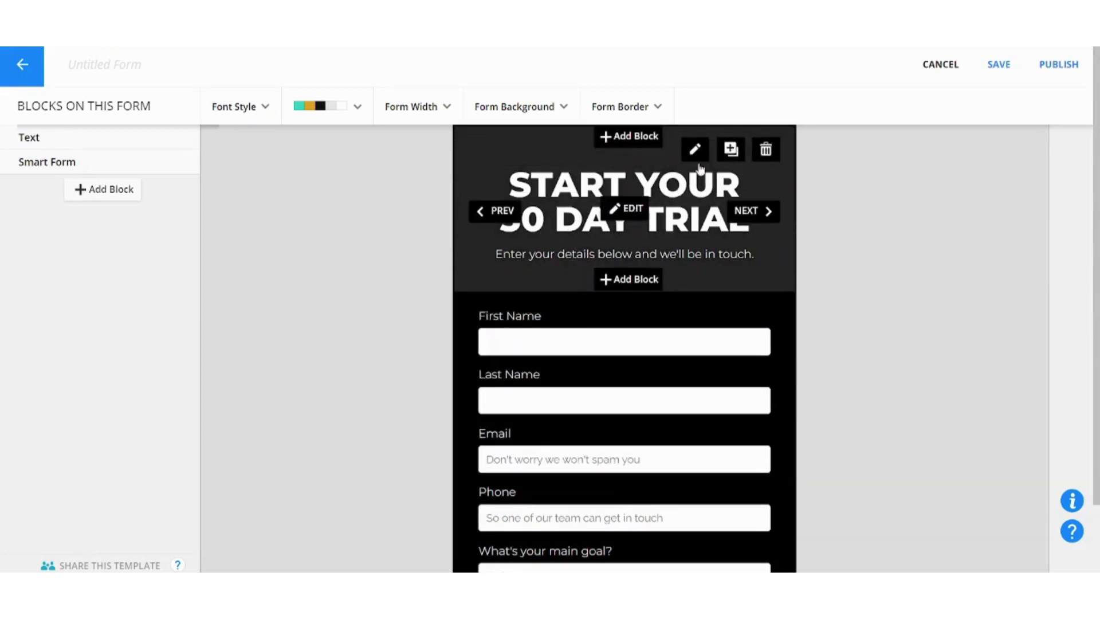
click(702, 148)
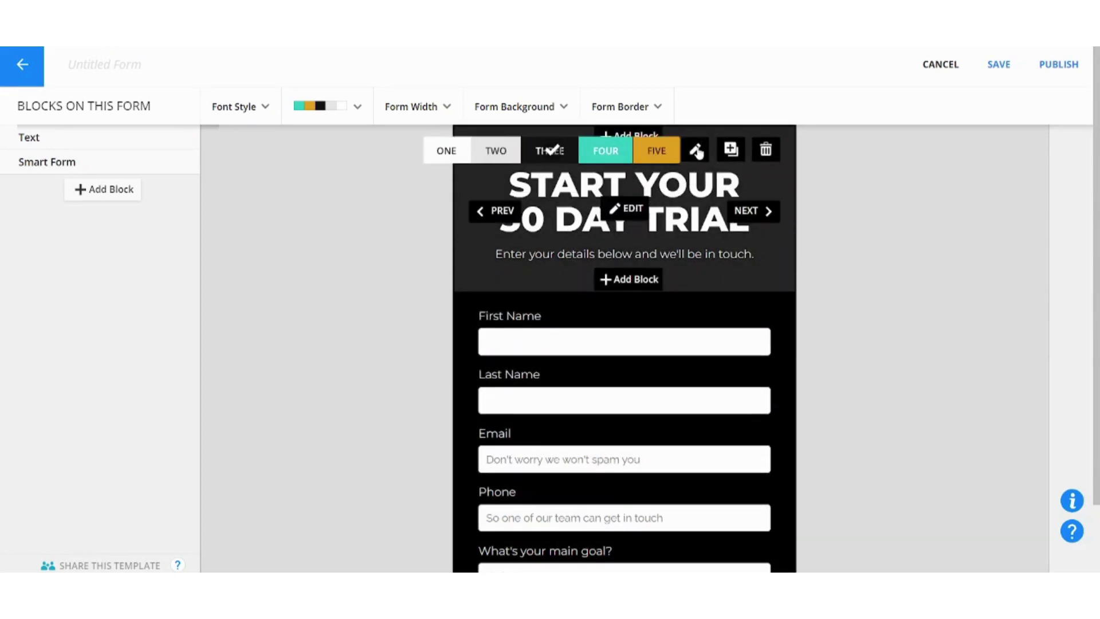
click(500, 150)
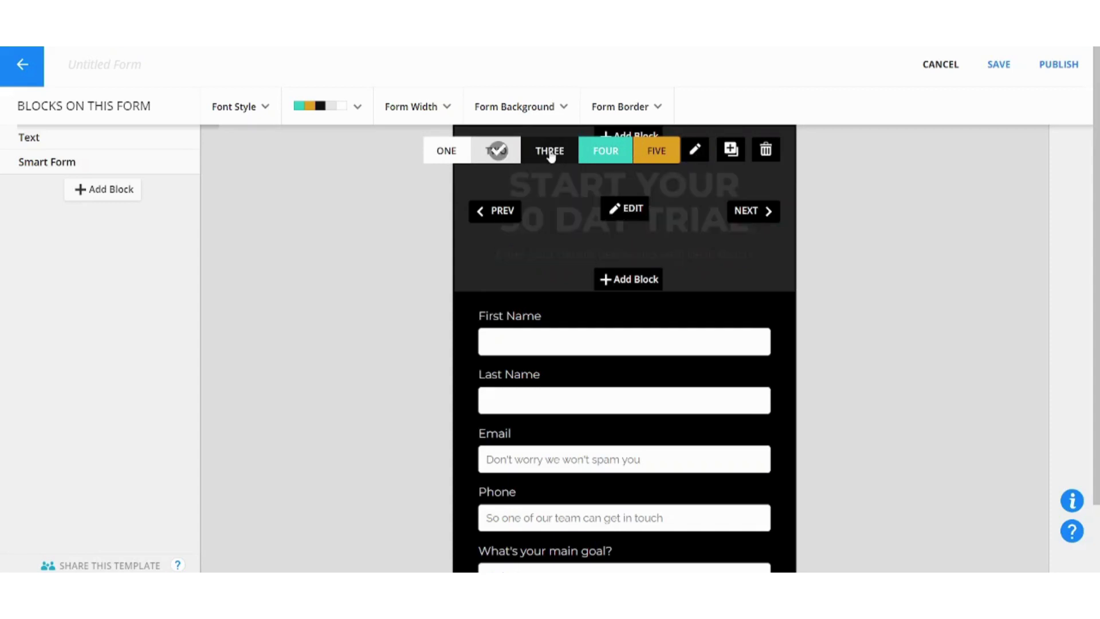
click(598, 153)
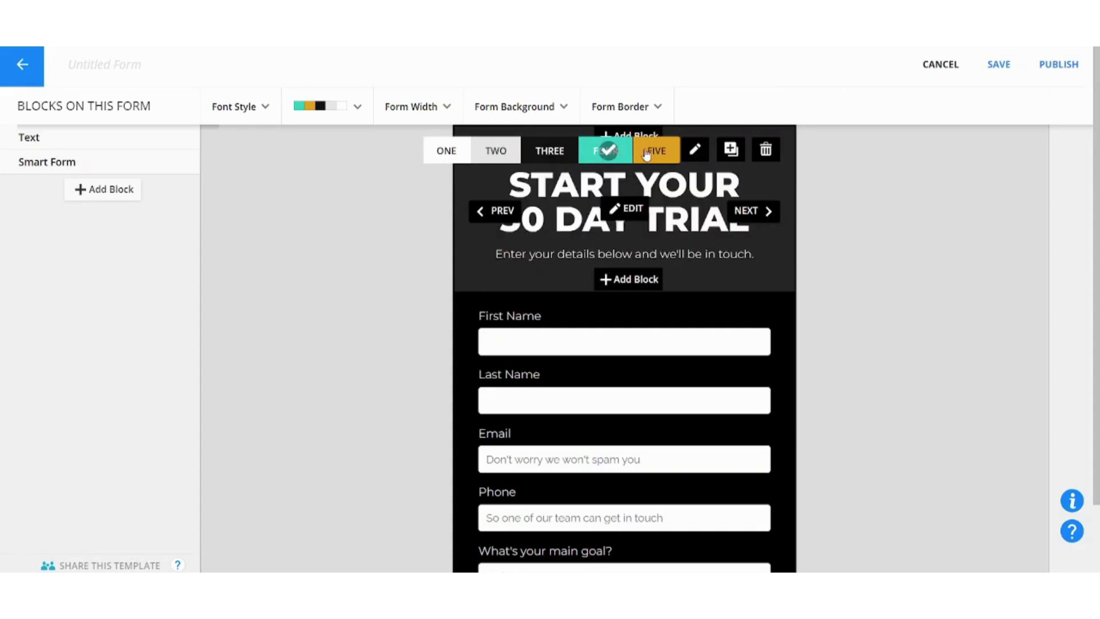
click(646, 153)
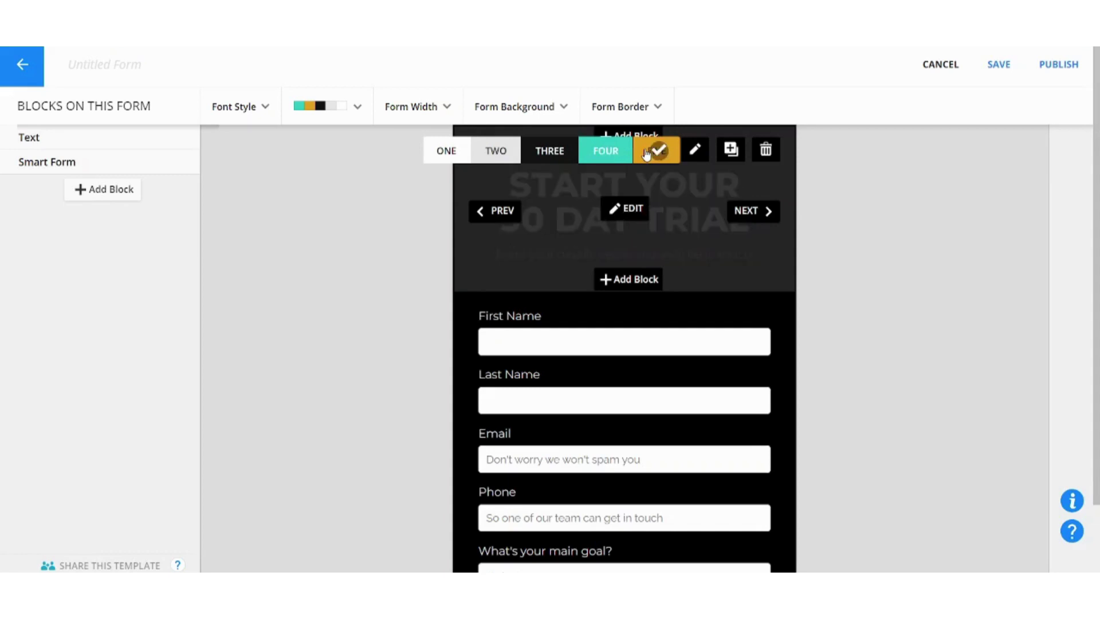
click(605, 154)
click(558, 151)
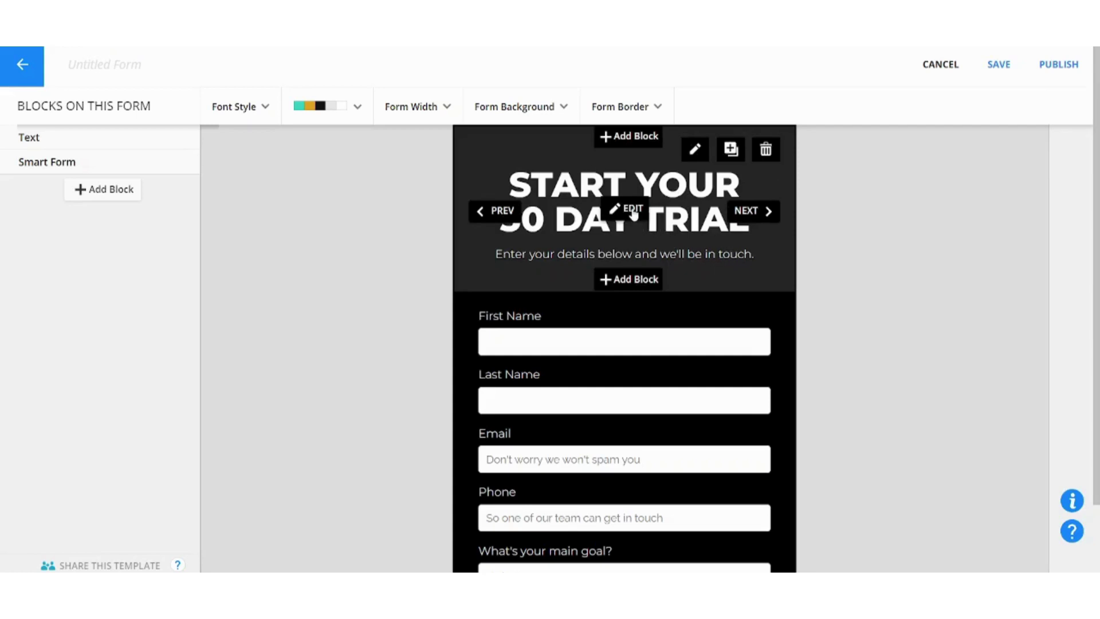
Step: Replace the heading 'START YOUR 30 DAY TRIAL' with 'Sign Up Today'
click(633, 212)
click(632, 216)
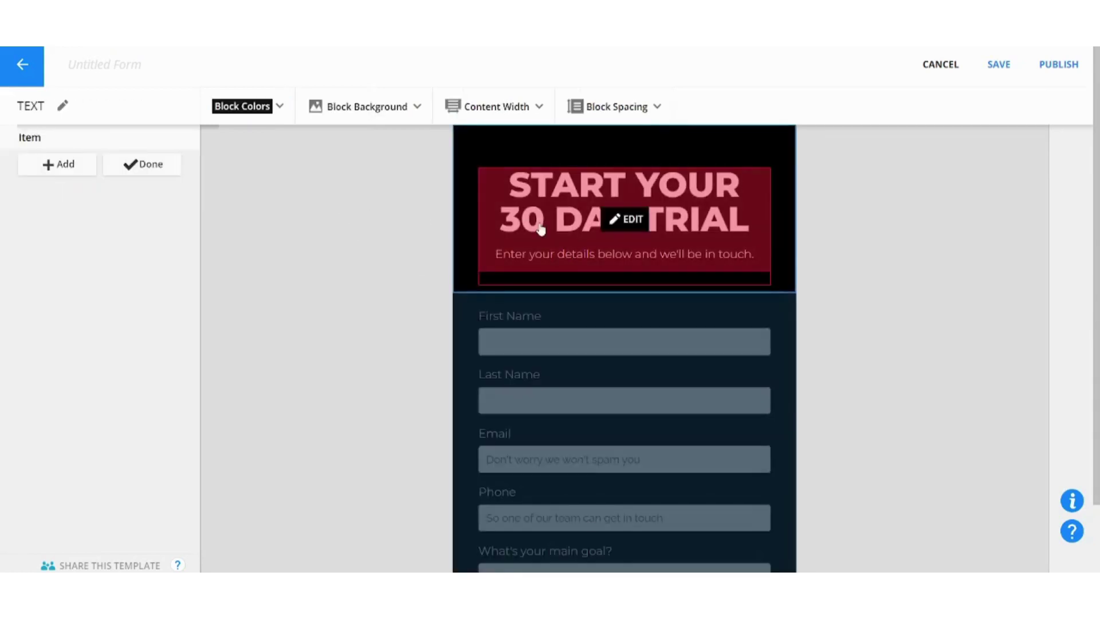
mouse_move(616, 203)
click(625, 219)
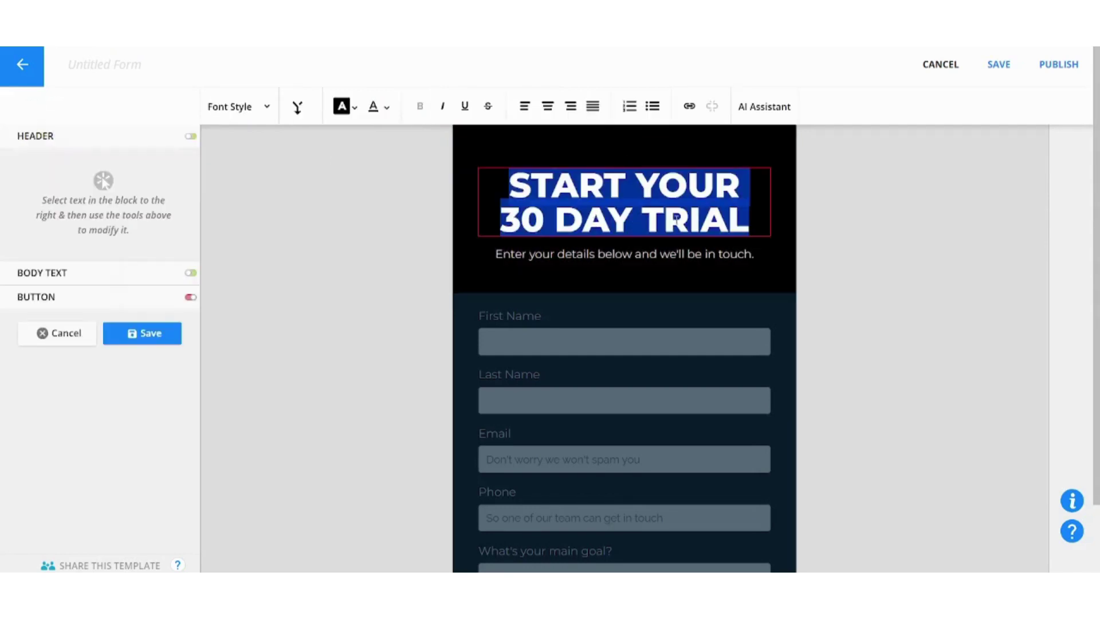
text(Sign Uo)
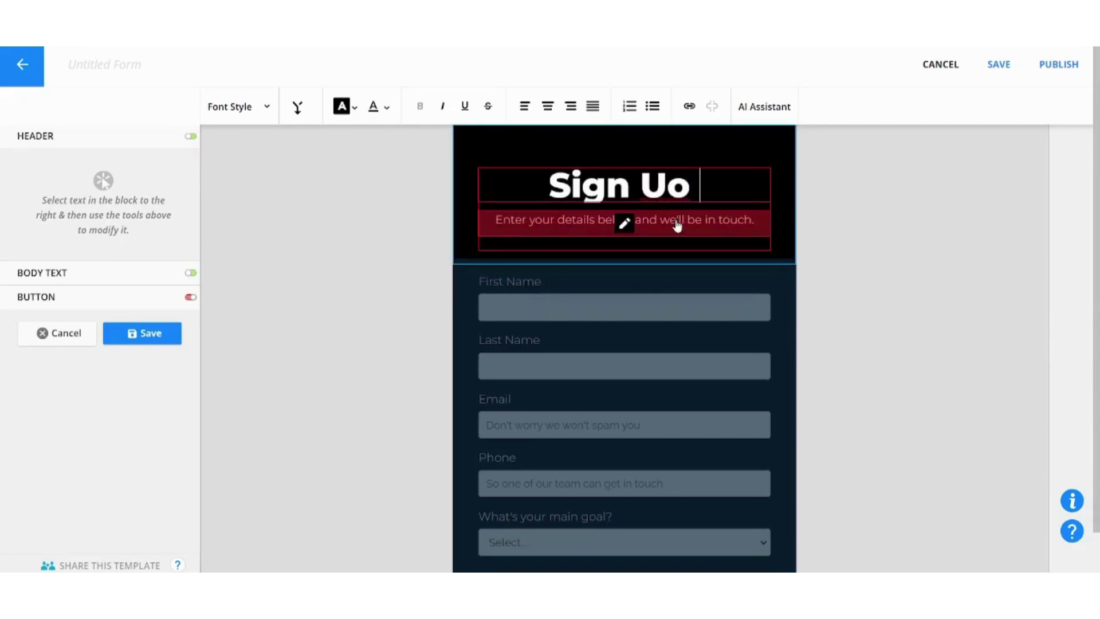
key(BackSpace)
text(p Today)
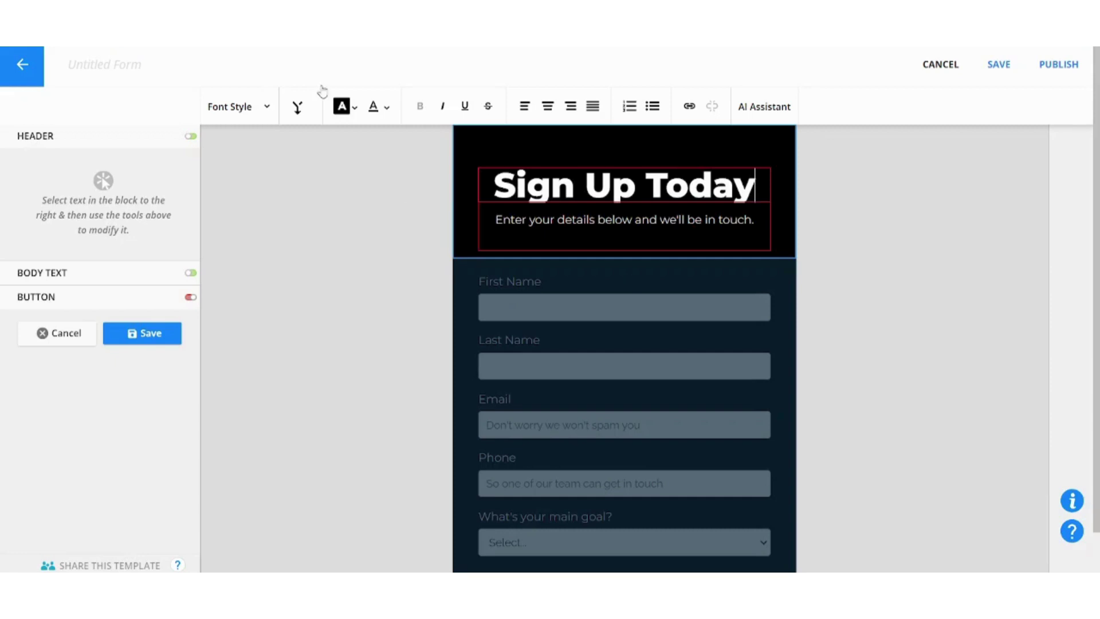
Step: Set the header block background to the oil-rig sunset image from the gallery and save
click(150, 333)
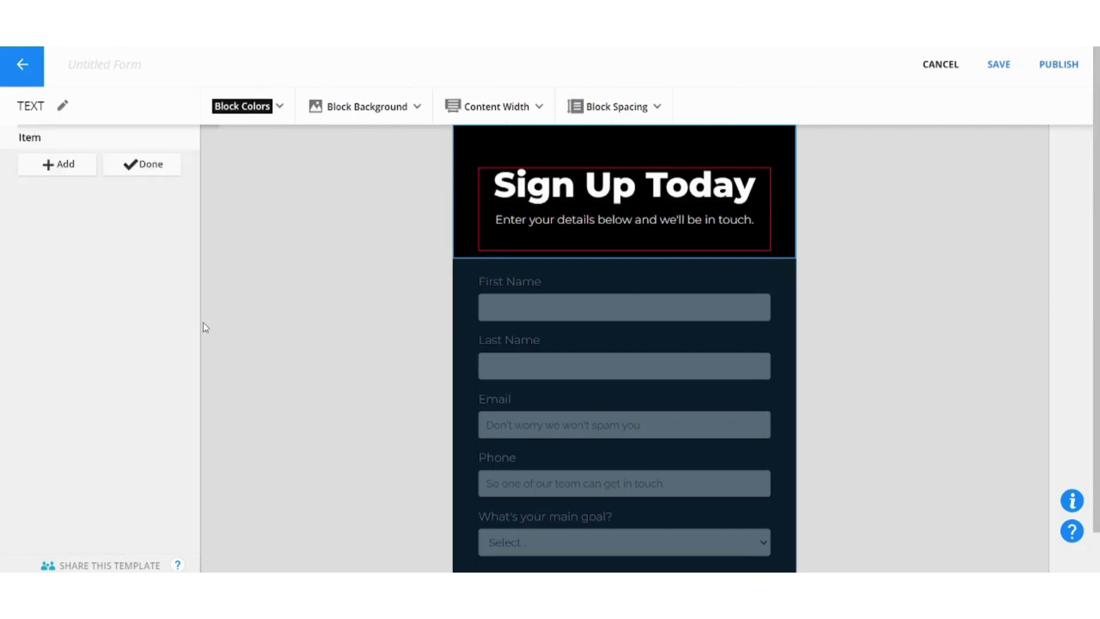
click(409, 108)
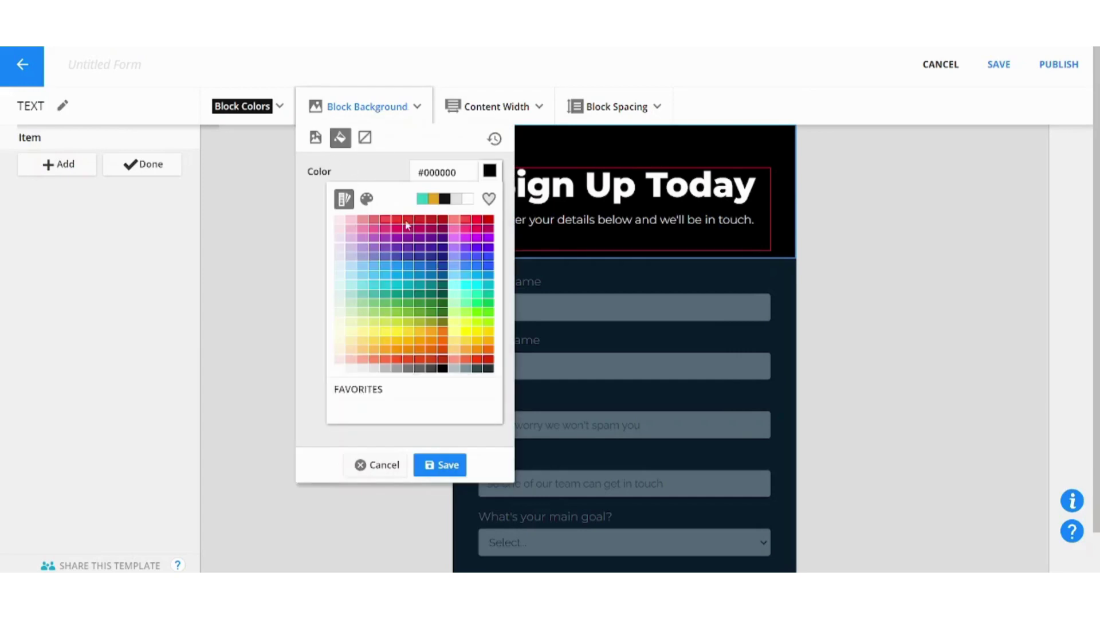
click(315, 138)
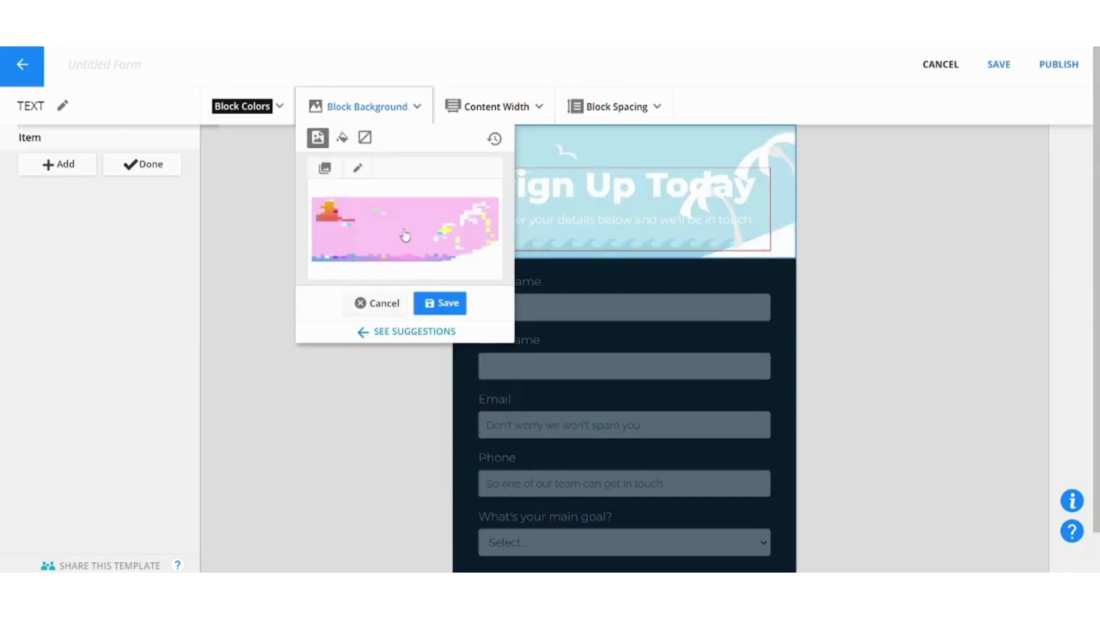
click(328, 167)
mouse_move(463, 235)
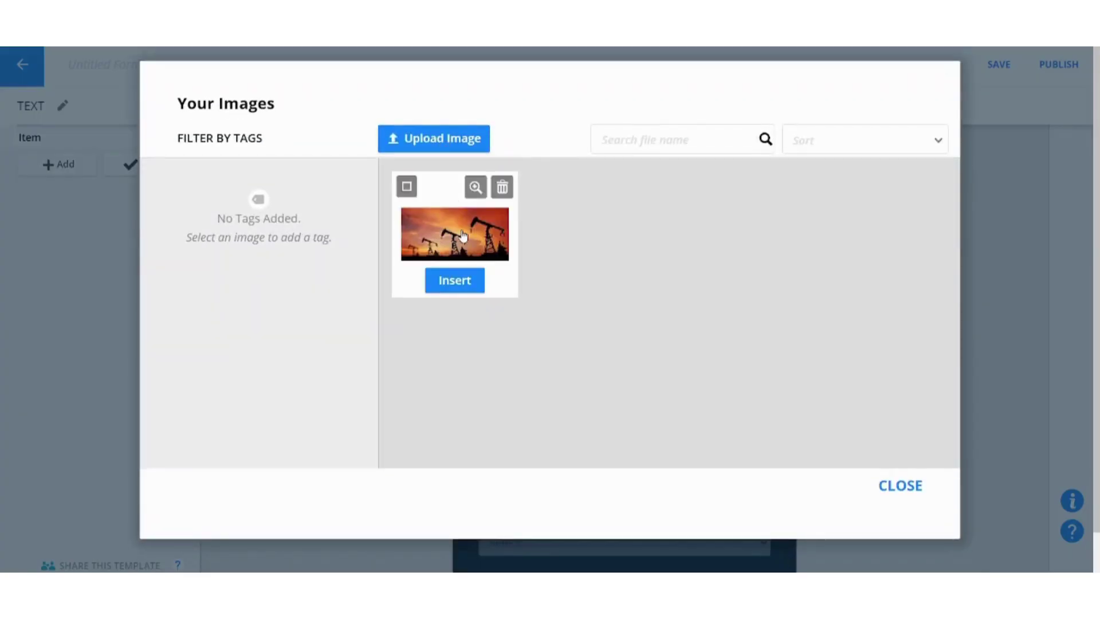
click(456, 282)
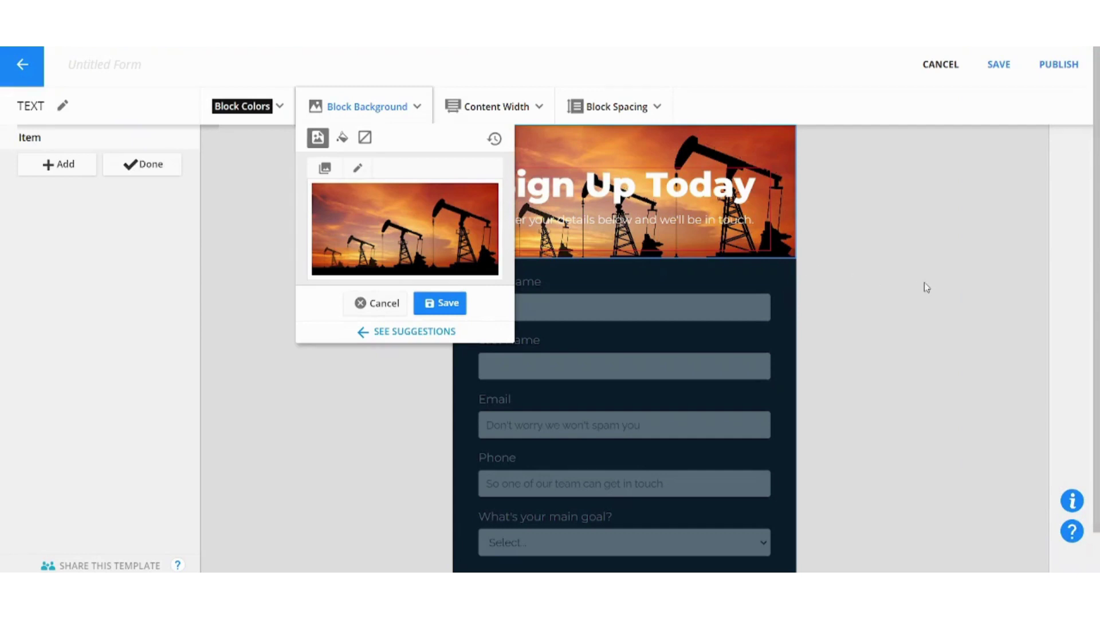
click(454, 301)
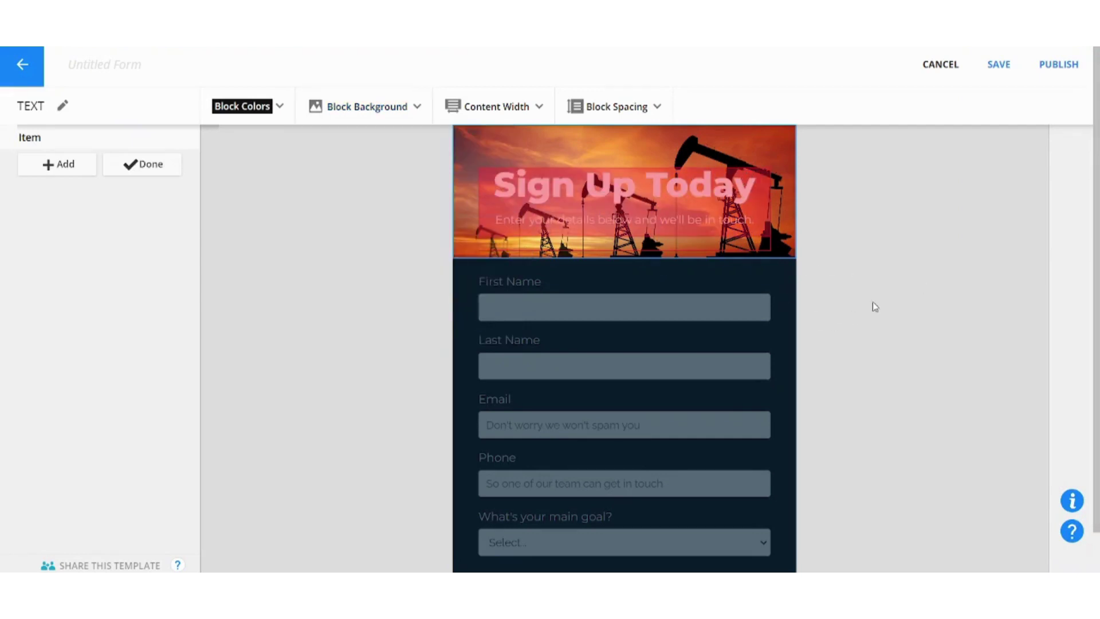
Step: Open the Smart Form block for editing and cancel an image change on its register button
click(594, 294)
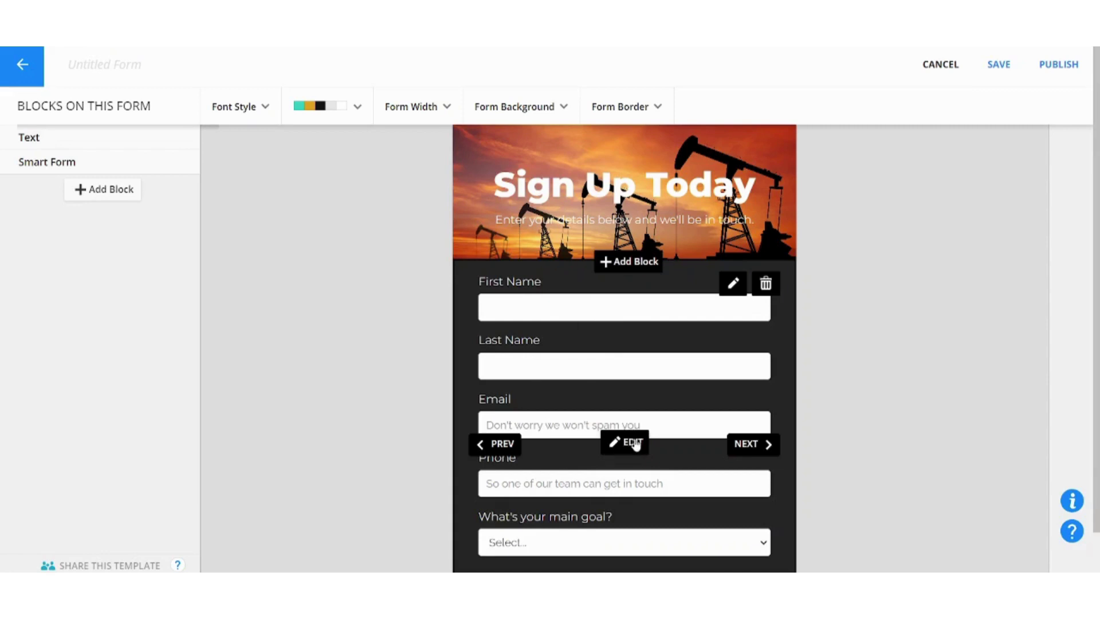
click(635, 445)
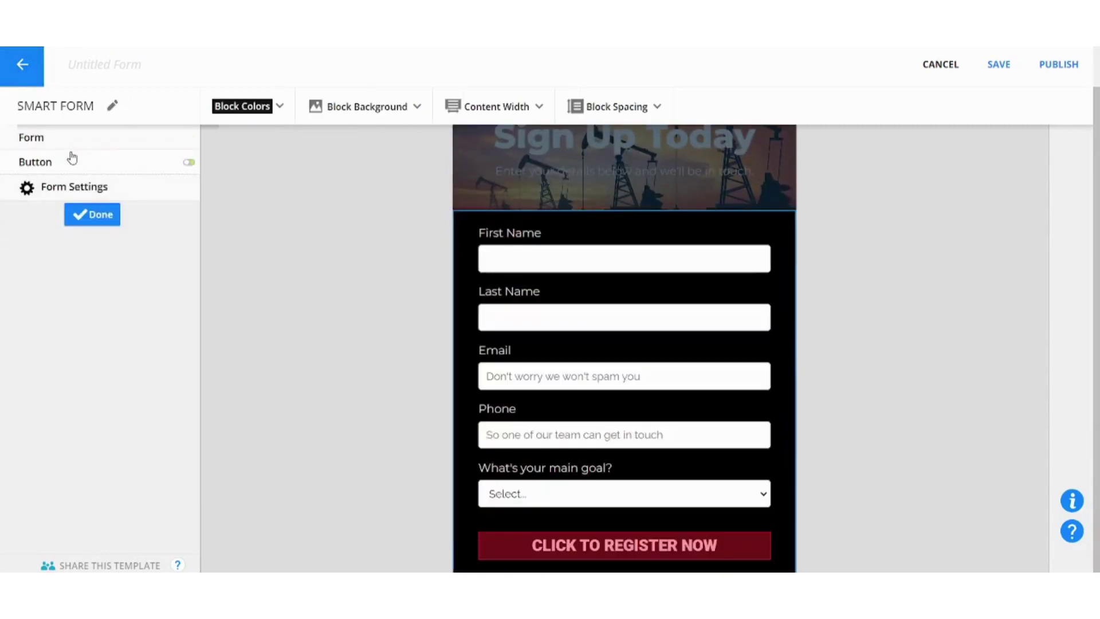
click(72, 160)
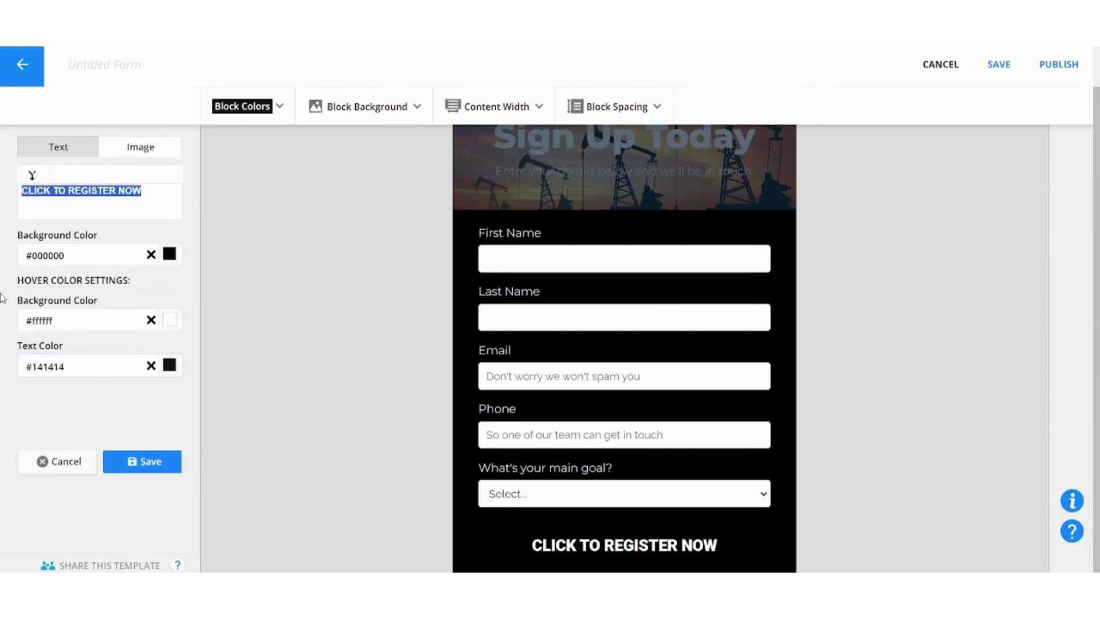
click(116, 150)
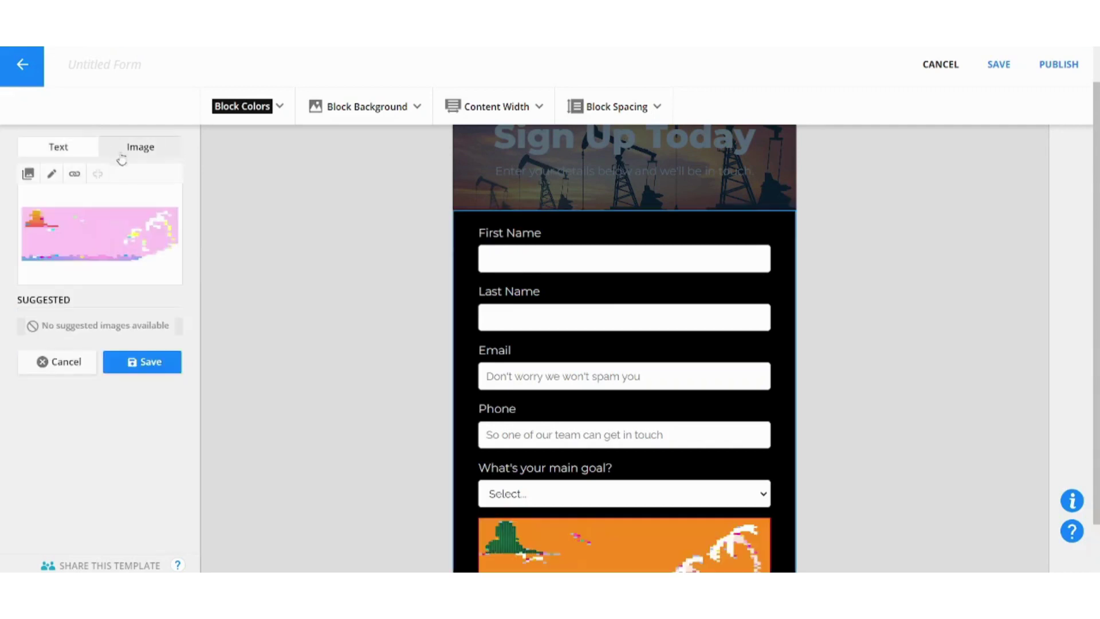
click(59, 364)
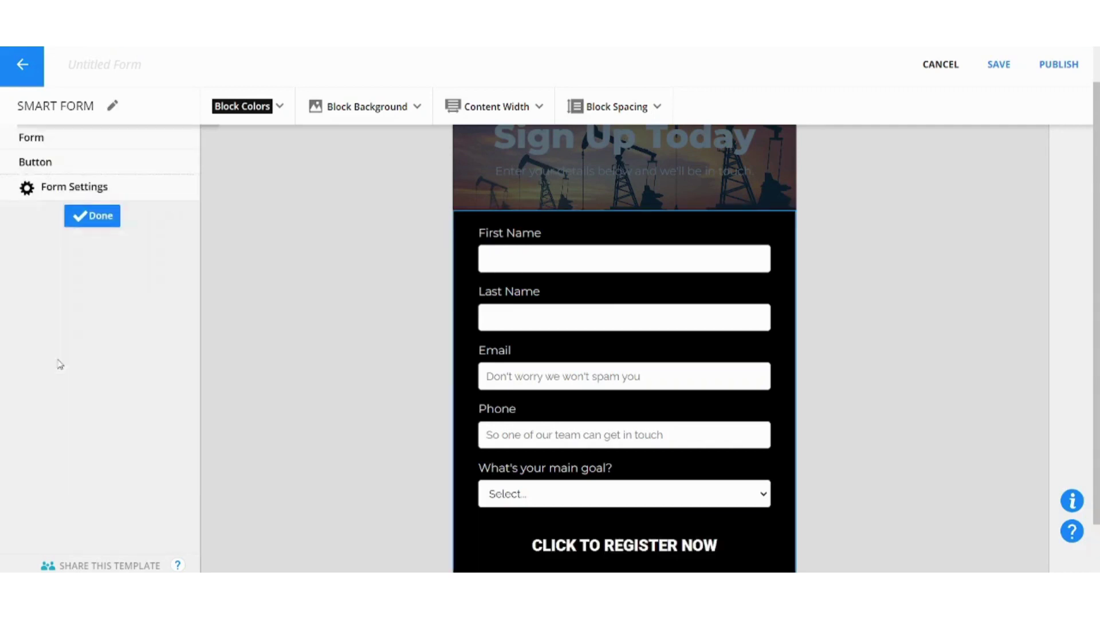
Step: Delete the 'Which gym do you want to train at?' field, confirming with OKAY
click(85, 146)
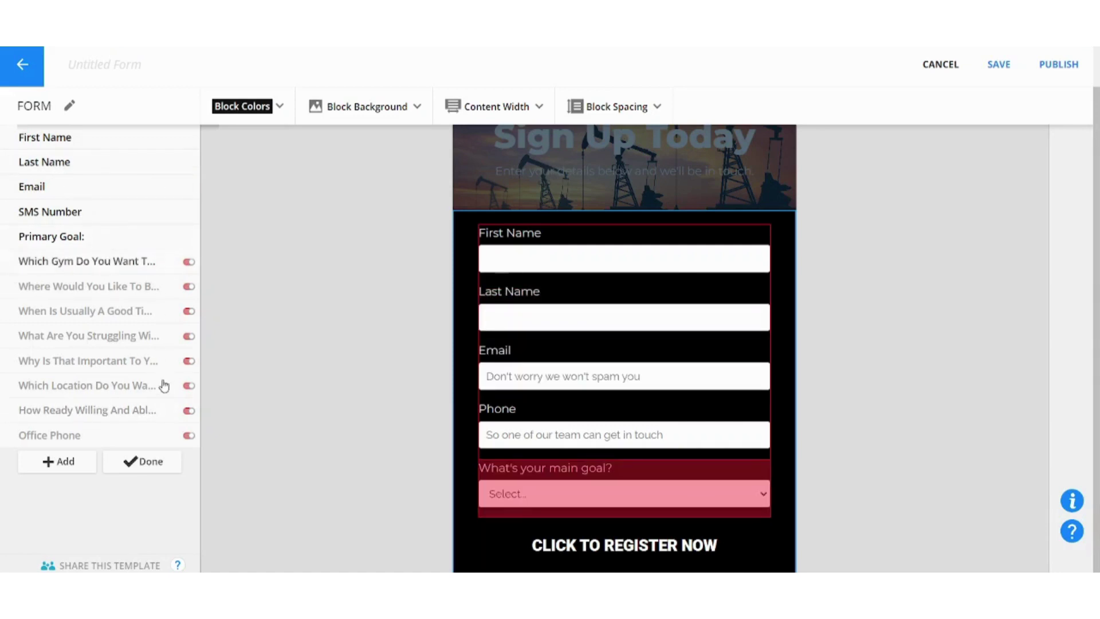
click(185, 265)
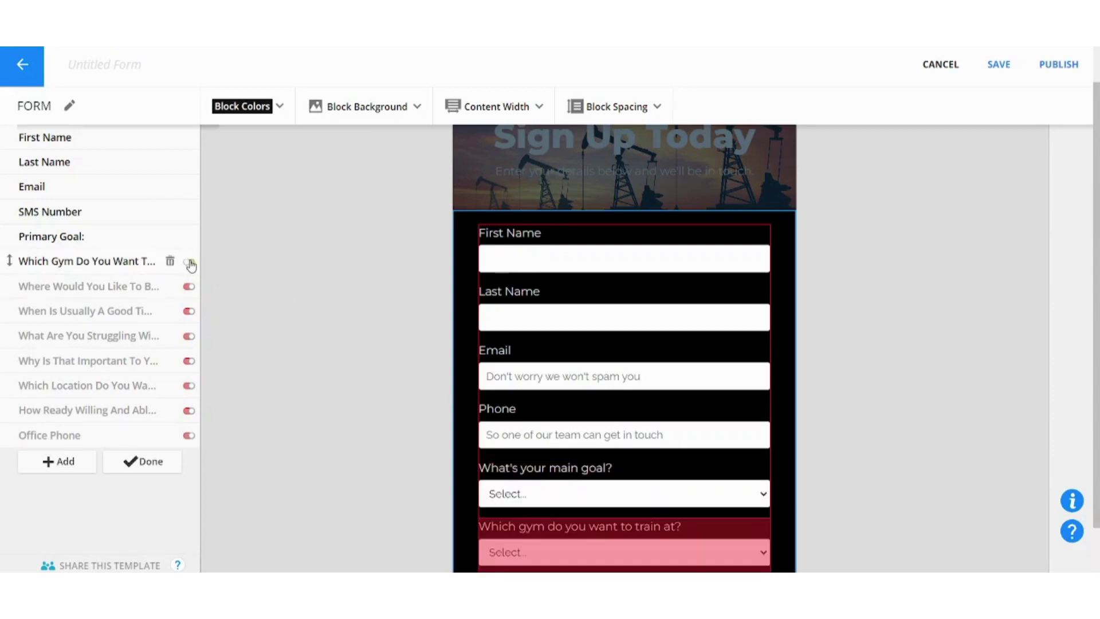
click(190, 263)
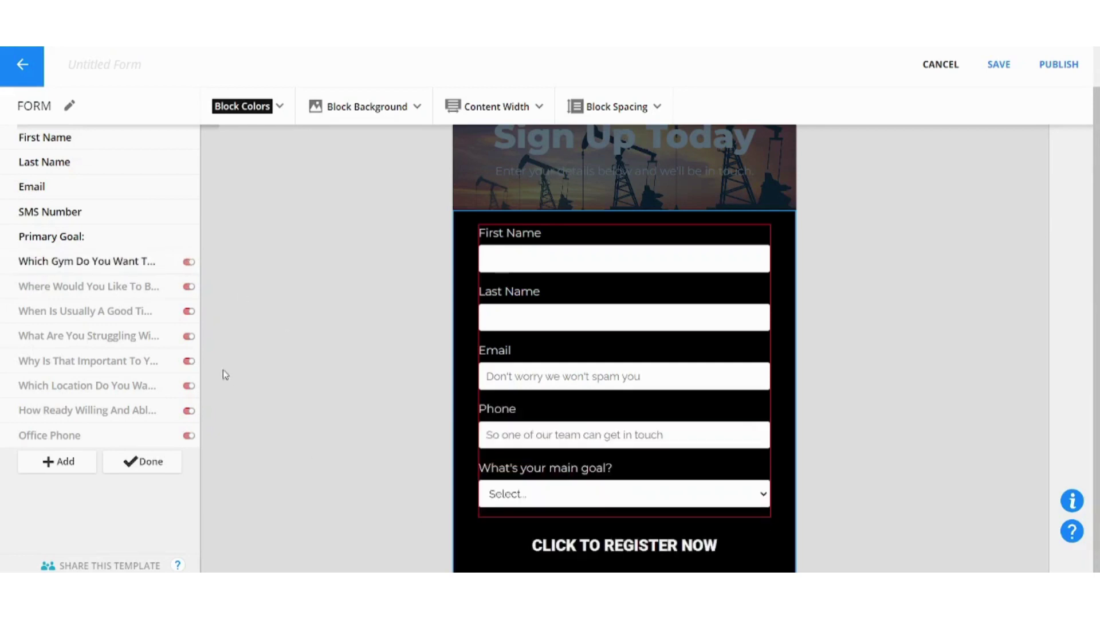
click(188, 262)
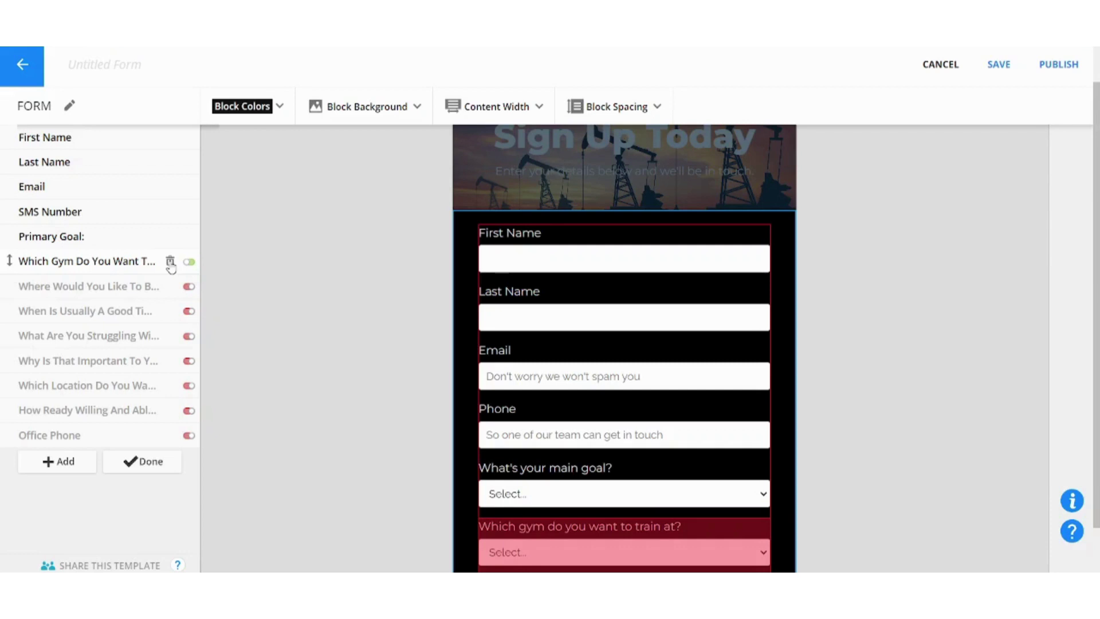
click(170, 262)
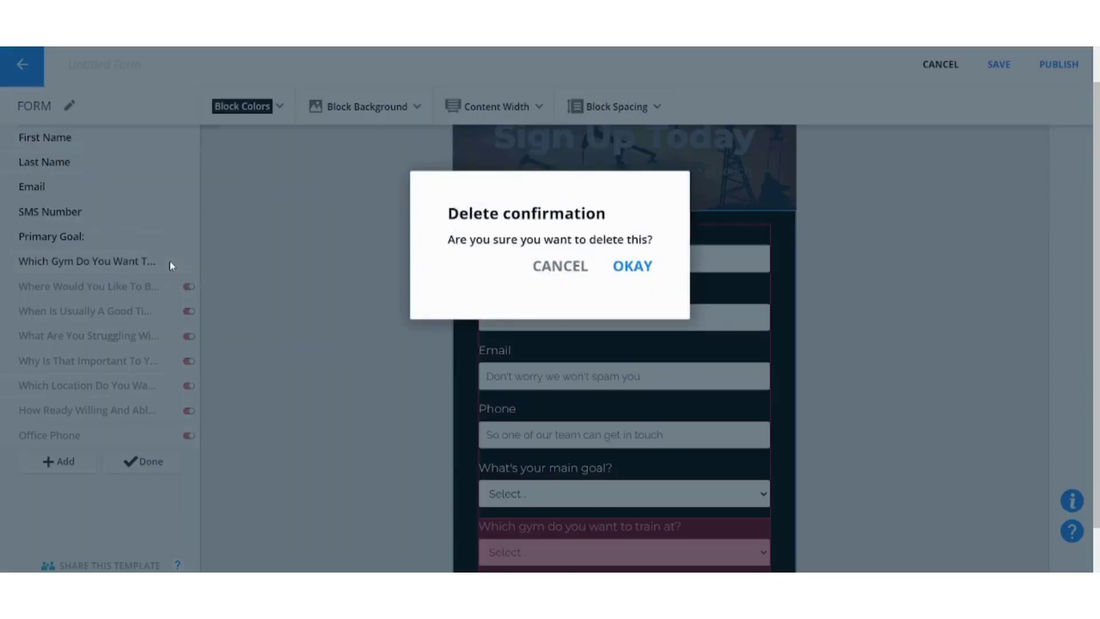
click(632, 267)
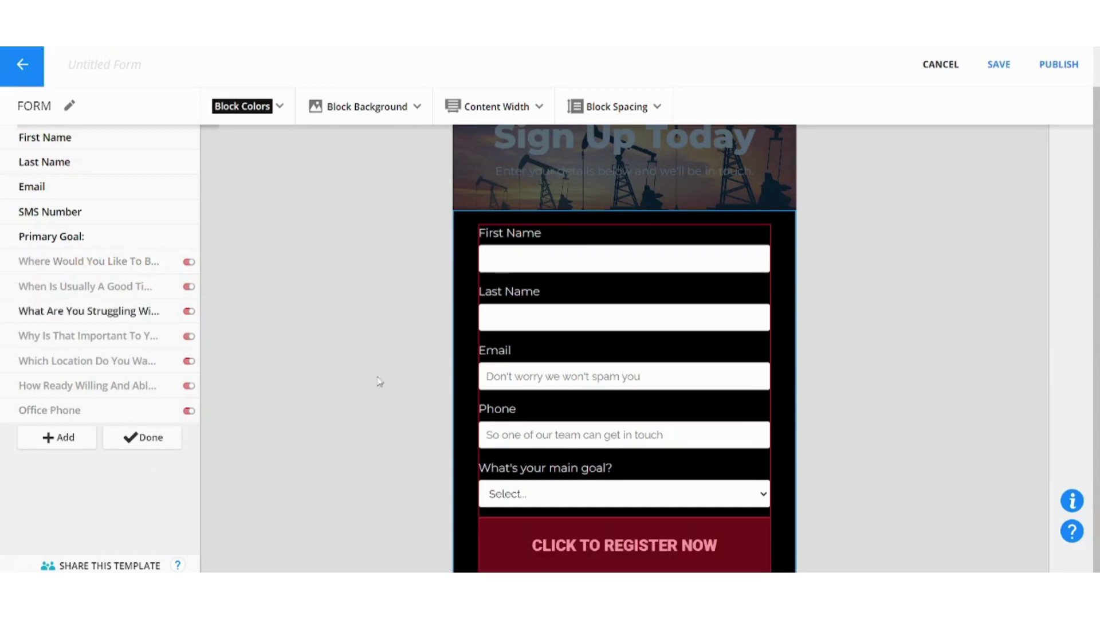
scroll(624, 344, up, 1)
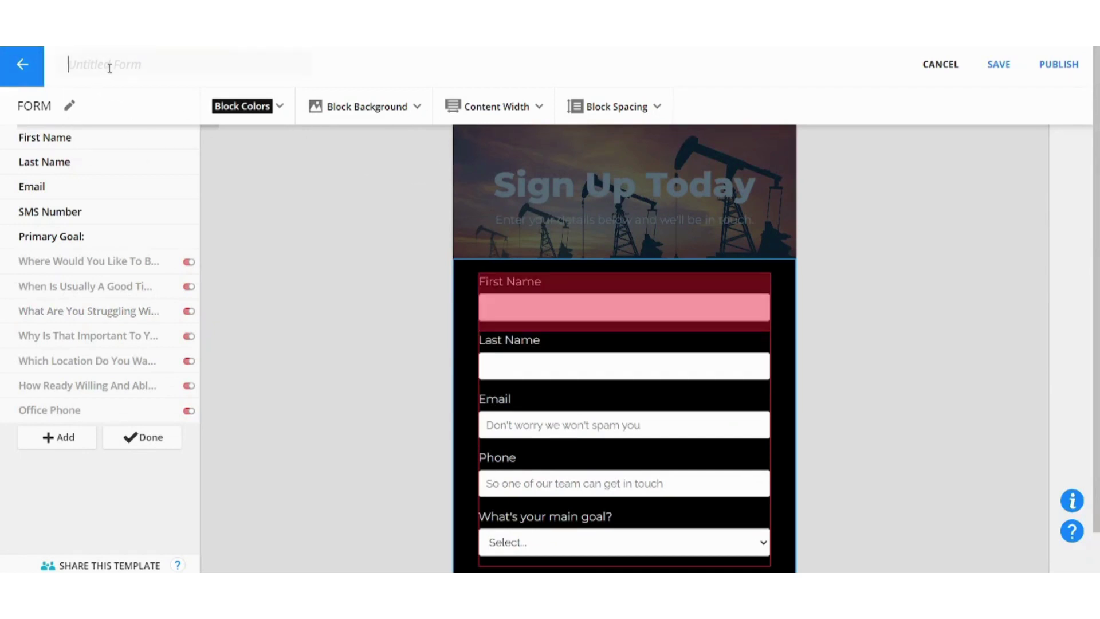
Step: Rename the Untitled Form to 'Tutorial' and save the ONTRAform
text(Tutorial)
click(996, 66)
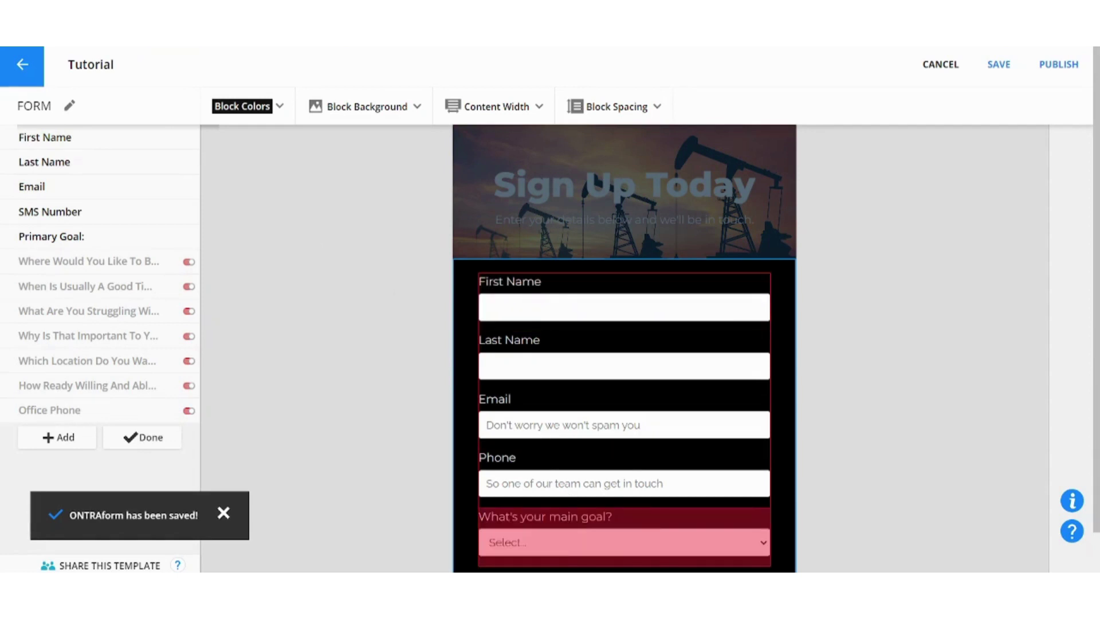
scroll(624, 430, down, 1)
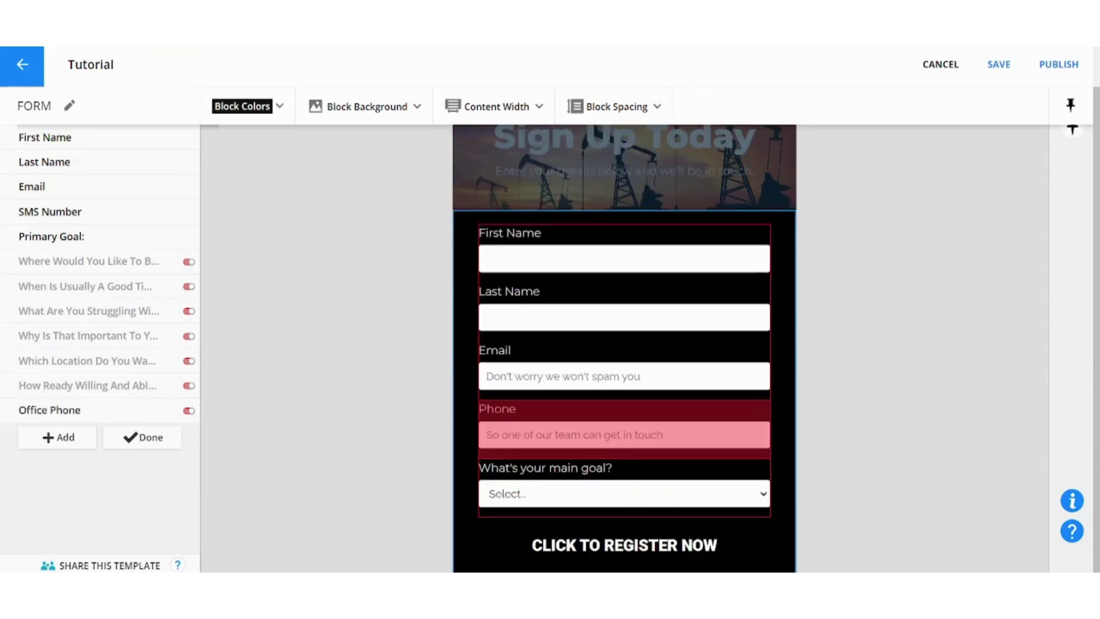
Step: Open the form's settings and preview the default thank-you page
click(148, 446)
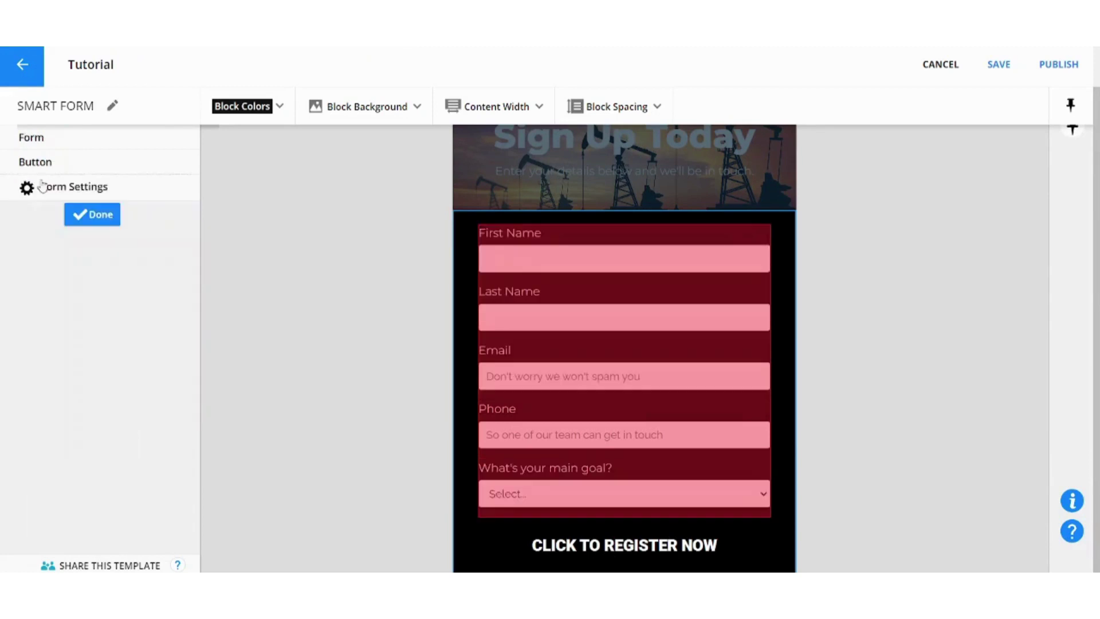
click(73, 193)
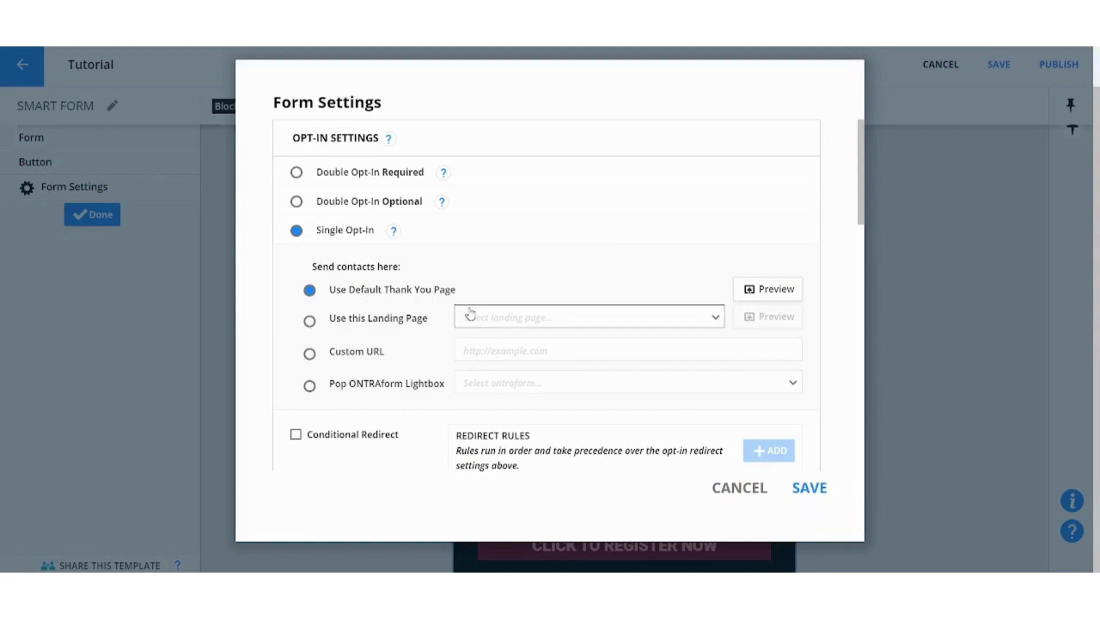
click(764, 291)
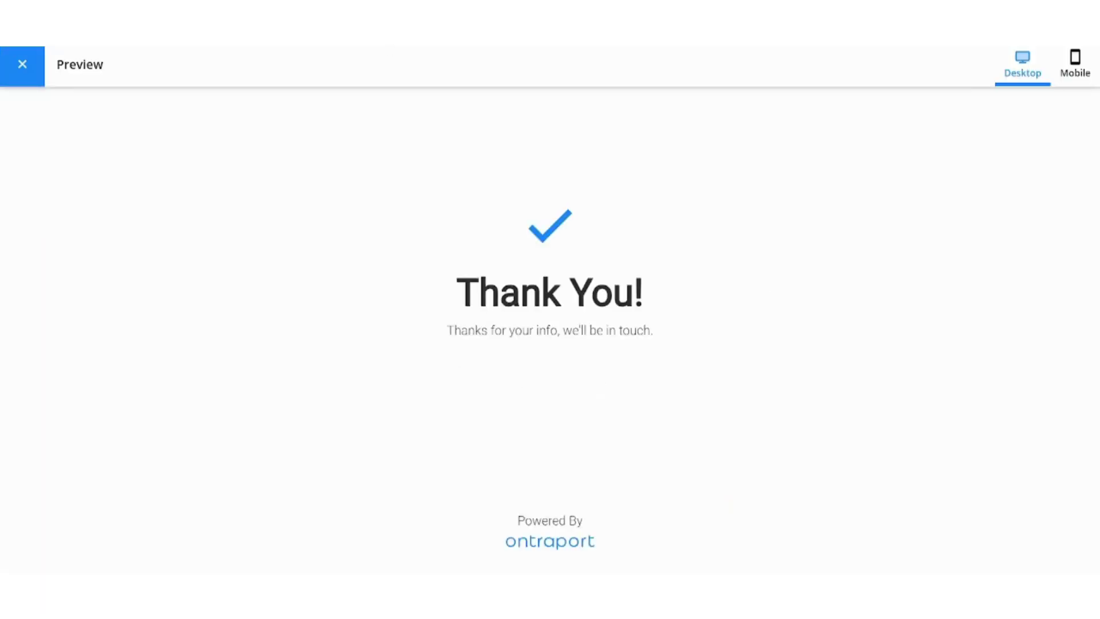
click(17, 79)
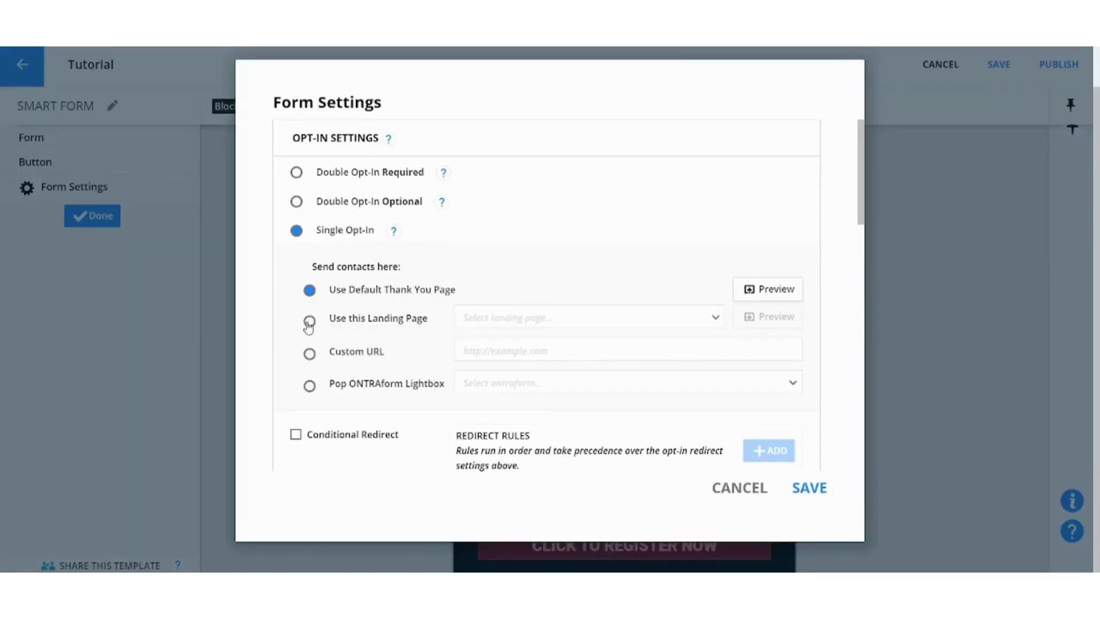
Step: Redirect sign-ups to a new landing page named 'Tutorial' and dismiss the not-hosted notice
click(308, 322)
click(494, 312)
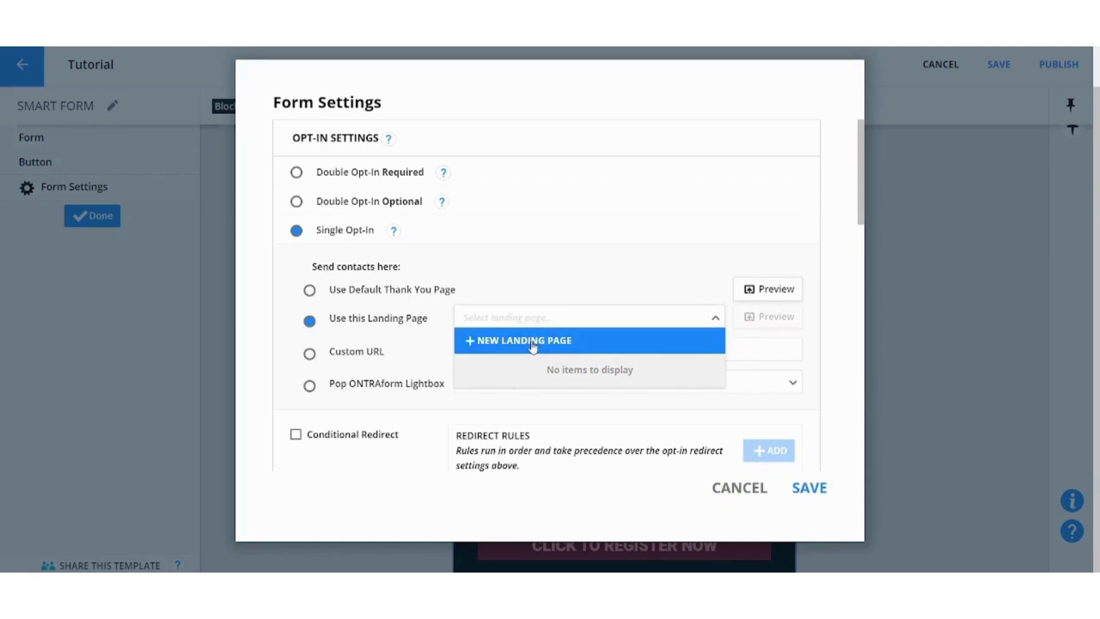
click(532, 343)
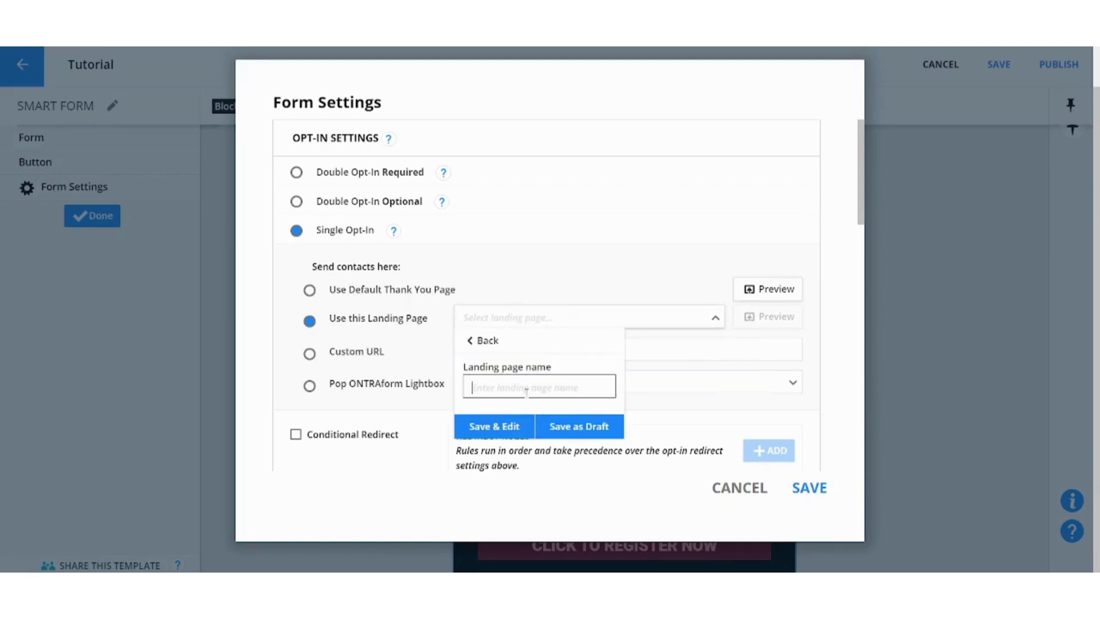
text(Tutorial)
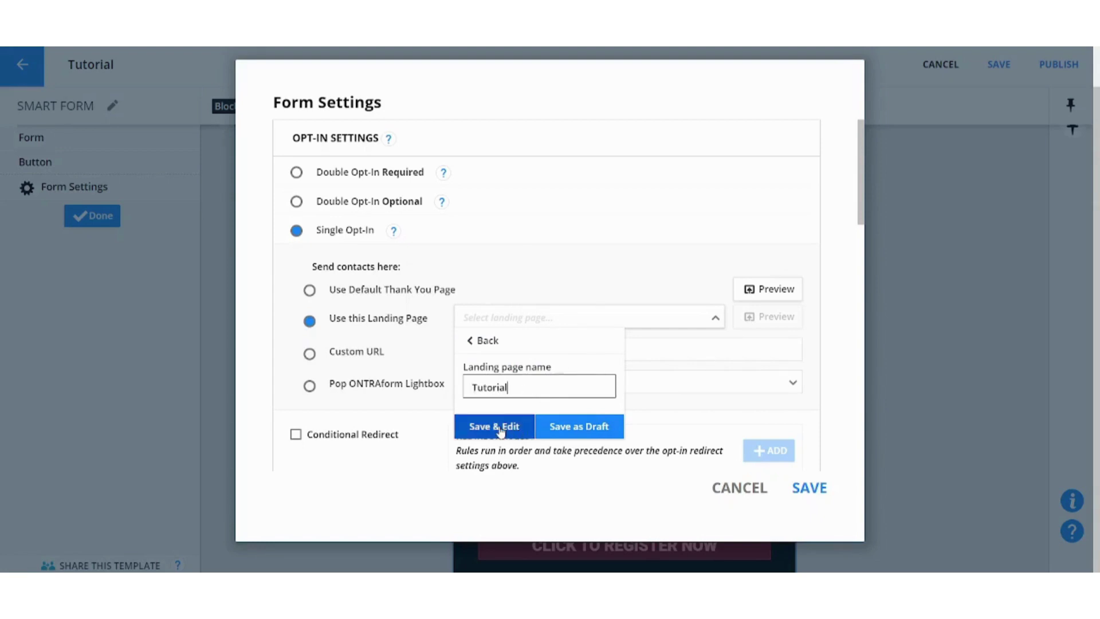
click(547, 430)
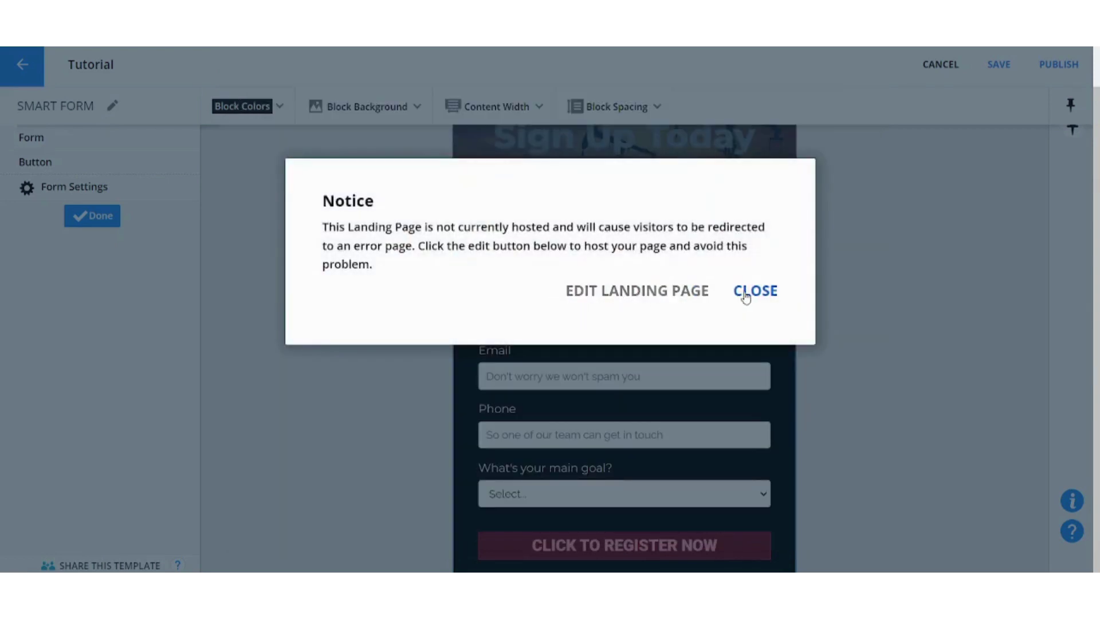
click(745, 292)
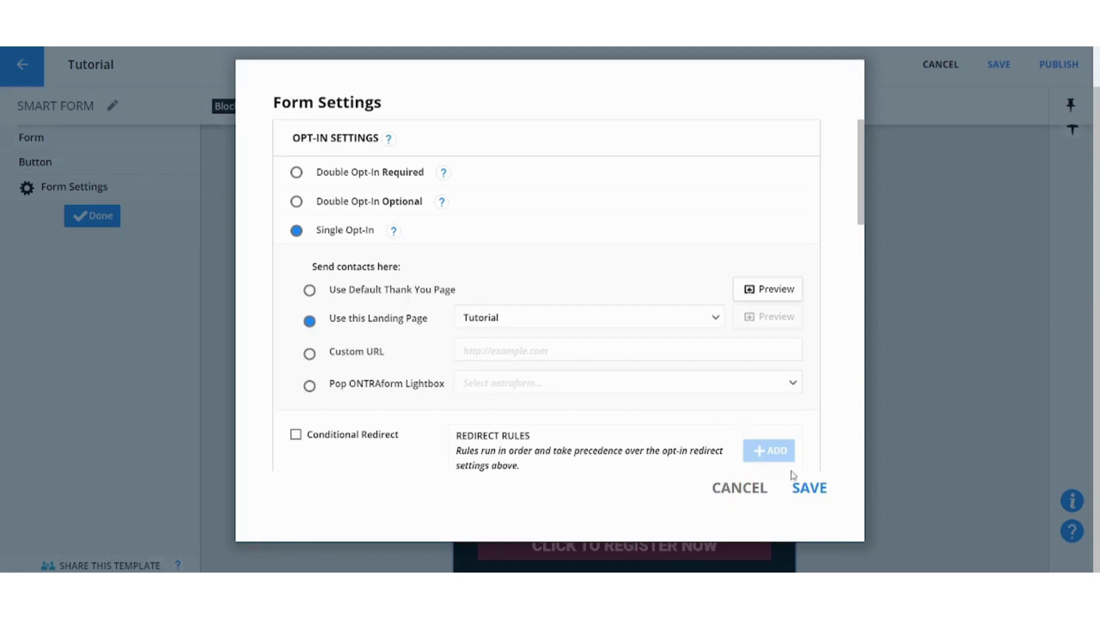
Step: Save the form and try a lightbox triggered at 60% page scroll
click(818, 490)
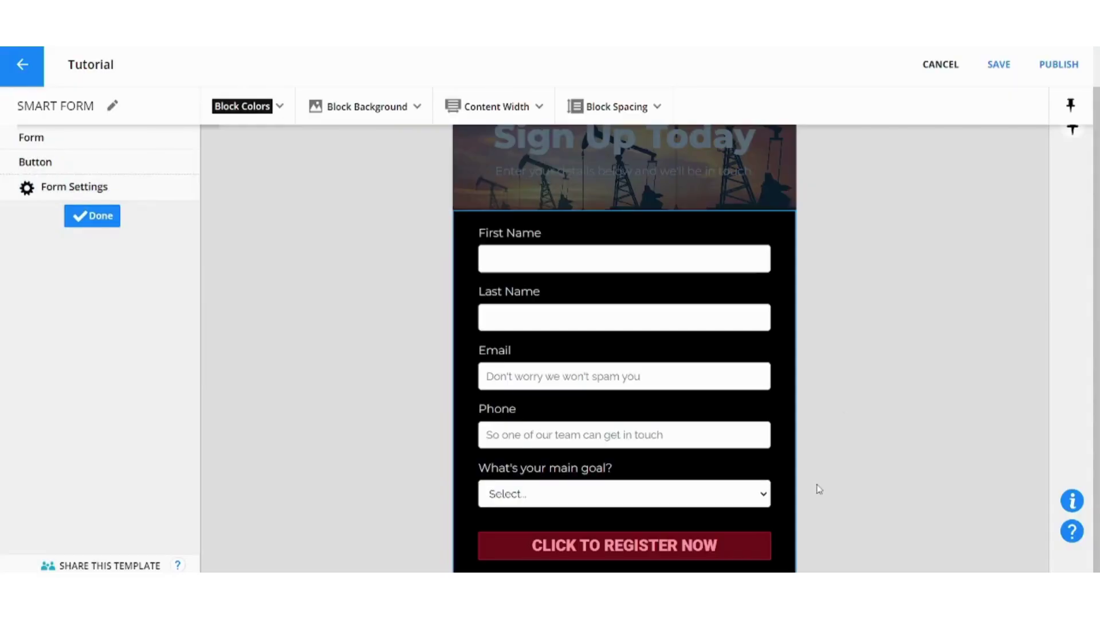
click(1060, 63)
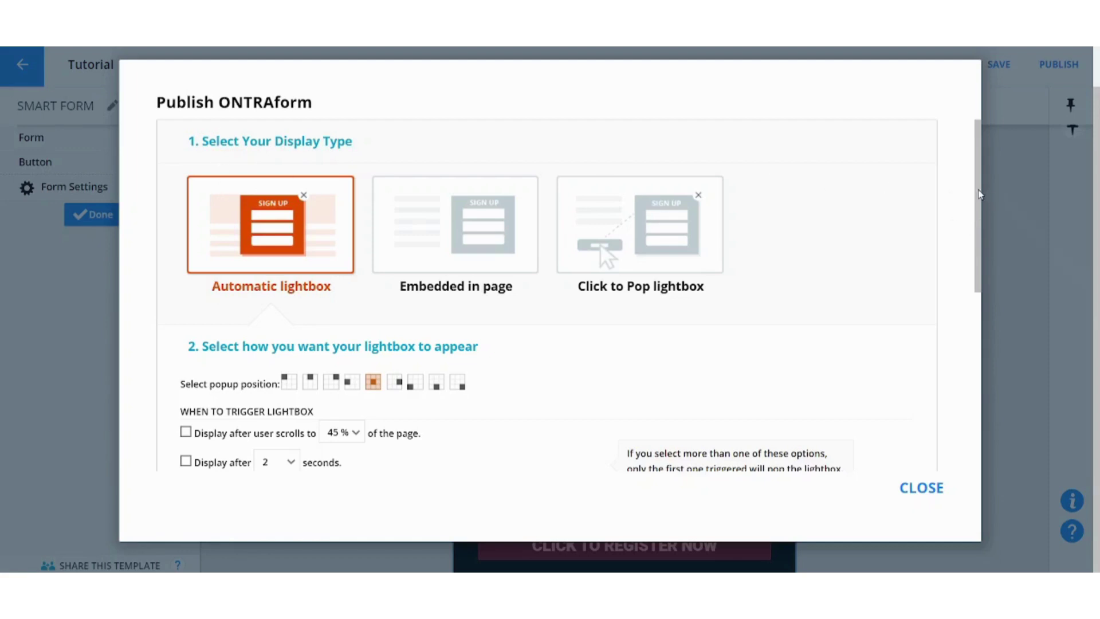
scroll(979, 195, down, 1)
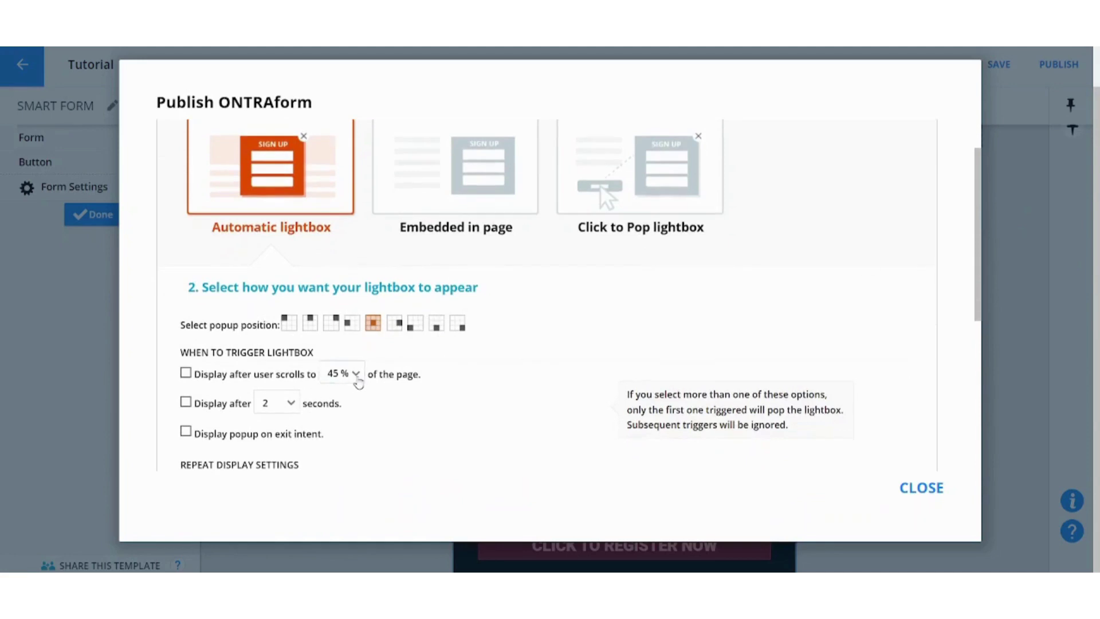
click(185, 373)
click(353, 380)
click(358, 465)
Step: Copy the Click to Pop lightbox embed code with 'Register Now!' link text
scroll(994, 239, down, 3)
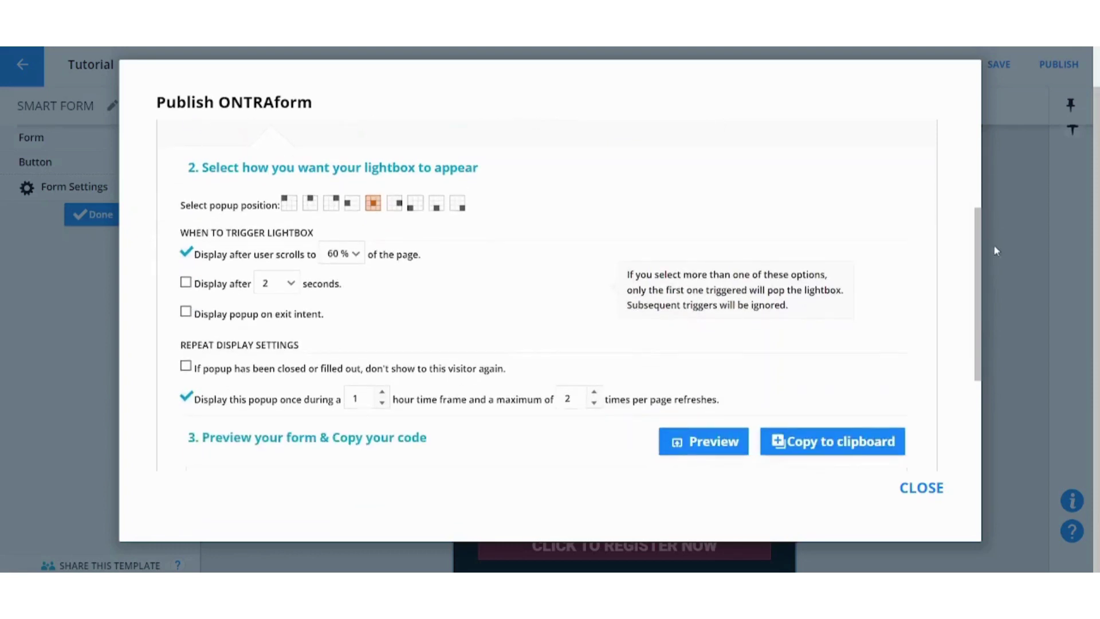
scroll(986, 182, up, 4)
scroll(991, 217, down, 3)
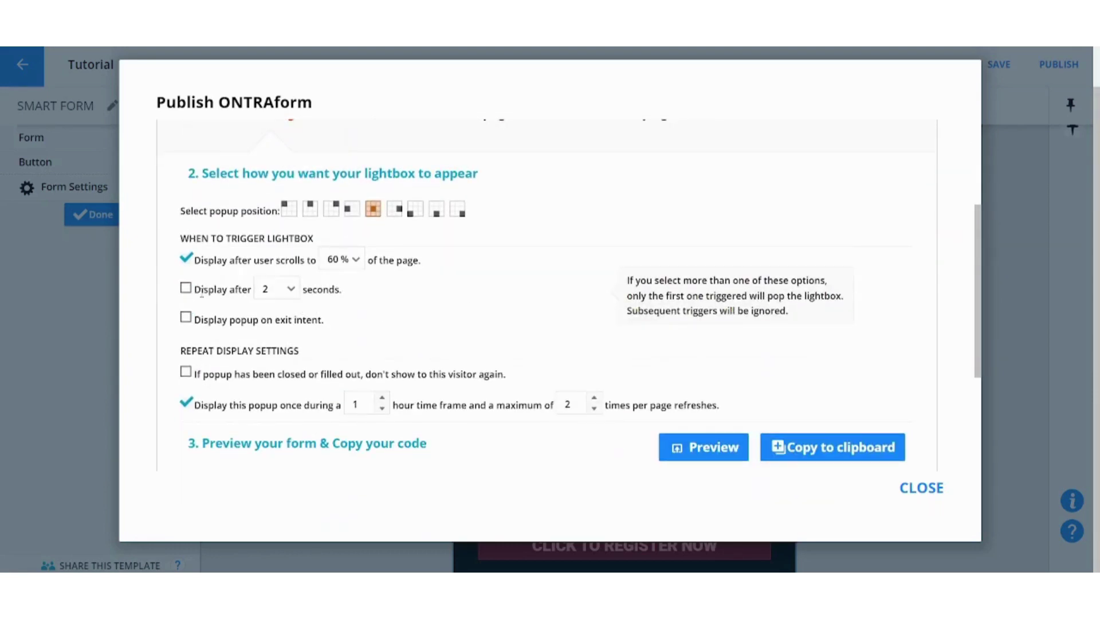
drag(201, 294, 404, 308)
click(402, 307)
drag(981, 400, 971, 174)
click(962, 262)
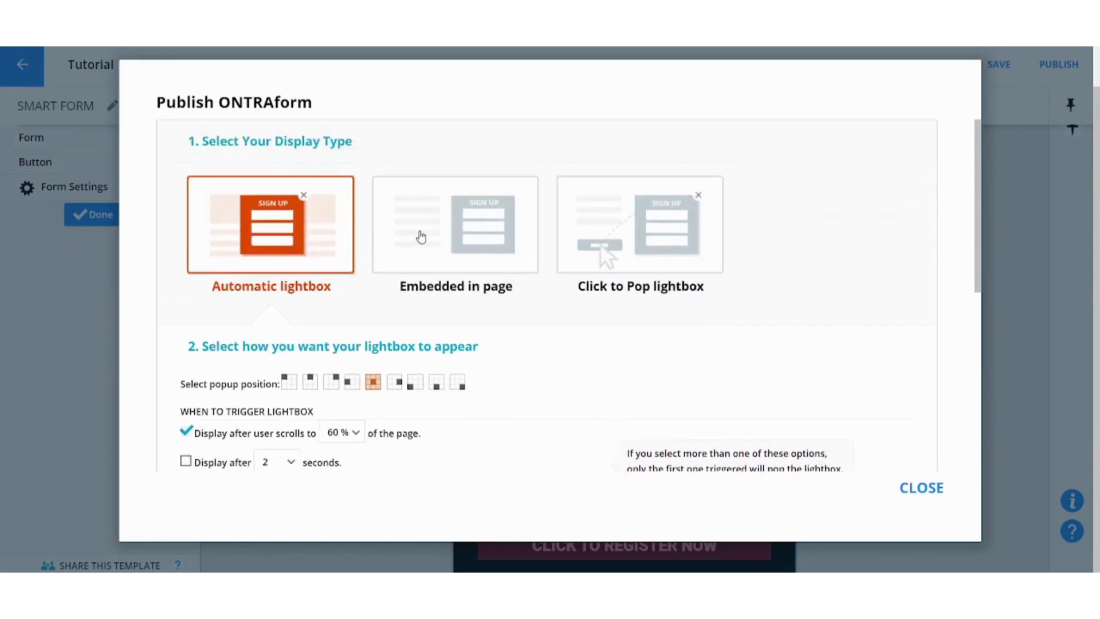
click(421, 236)
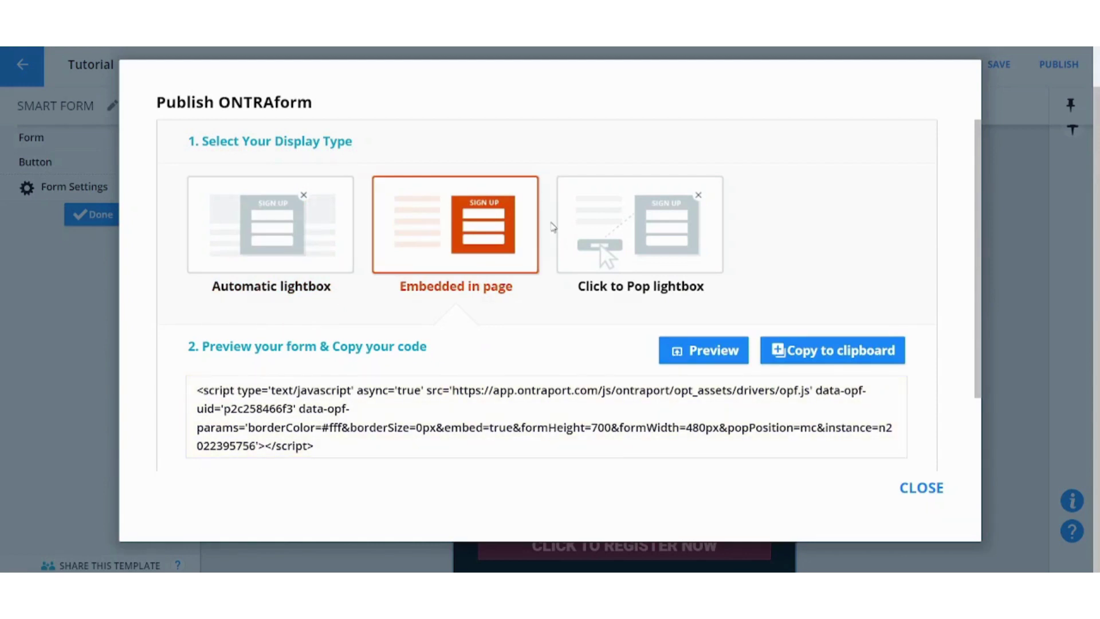
click(631, 267)
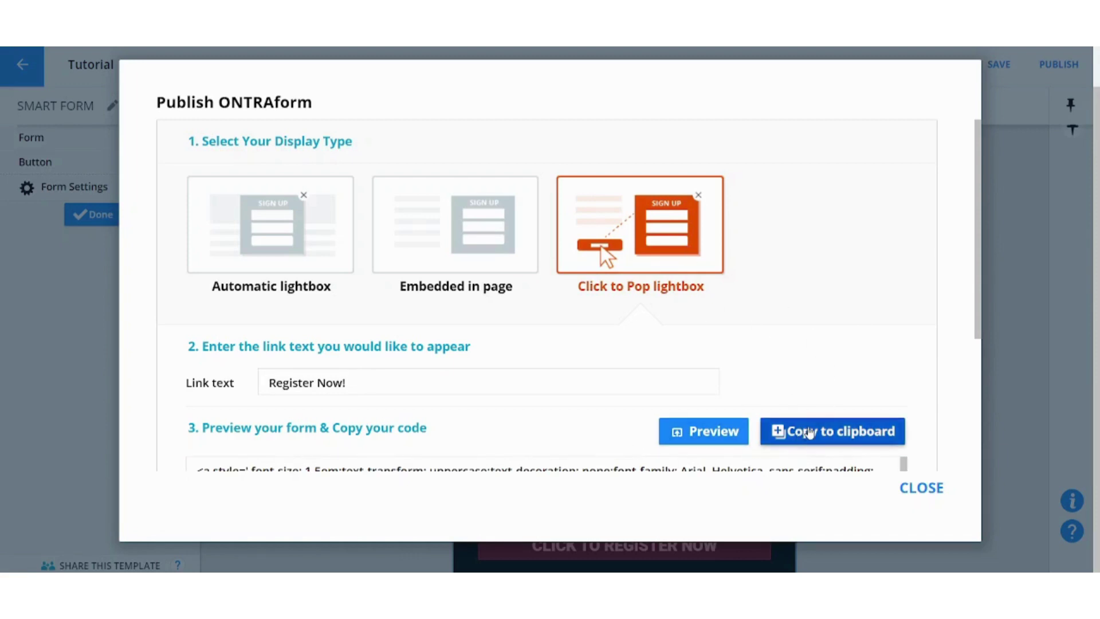
click(808, 432)
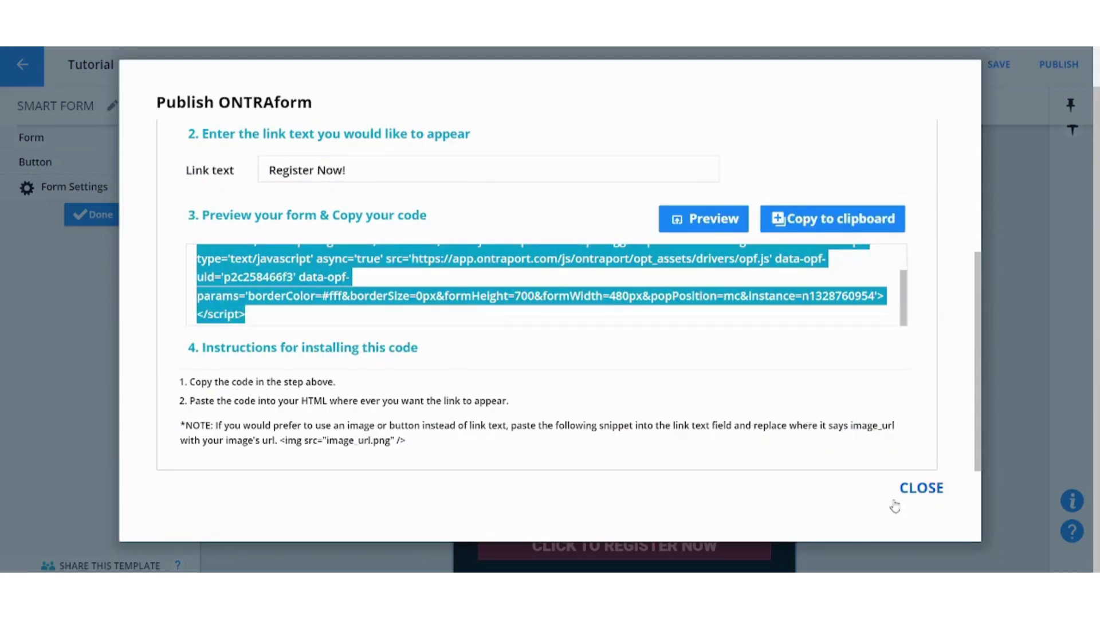
click(911, 496)
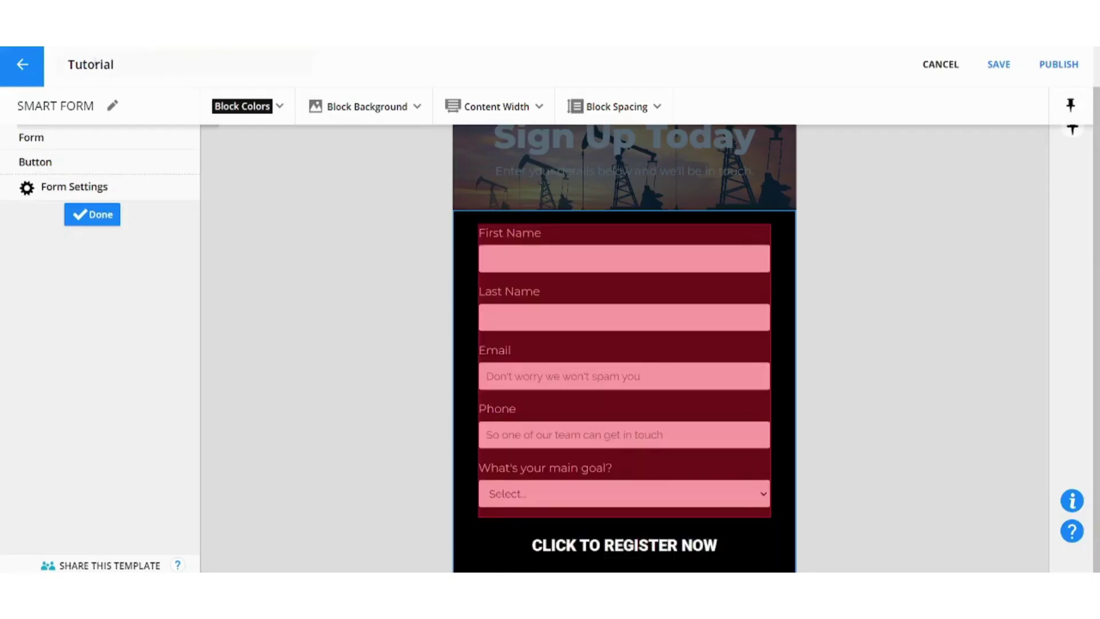
Step: Leave the Tutorial form for the Landing Pages list and browse the page templates
click(34, 69)
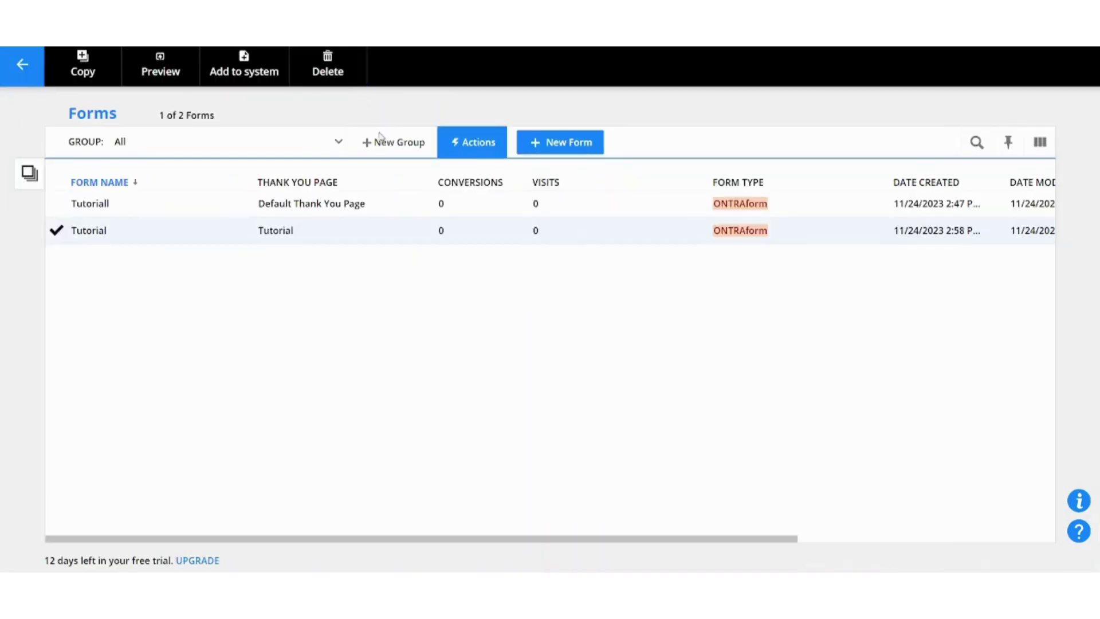
click(35, 69)
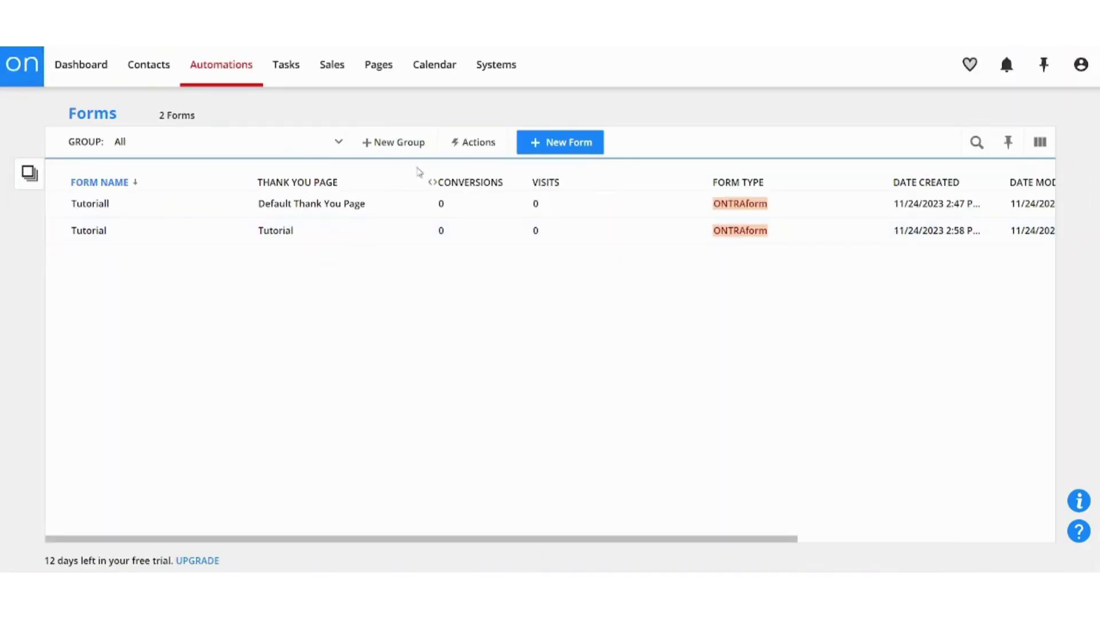
click(388, 60)
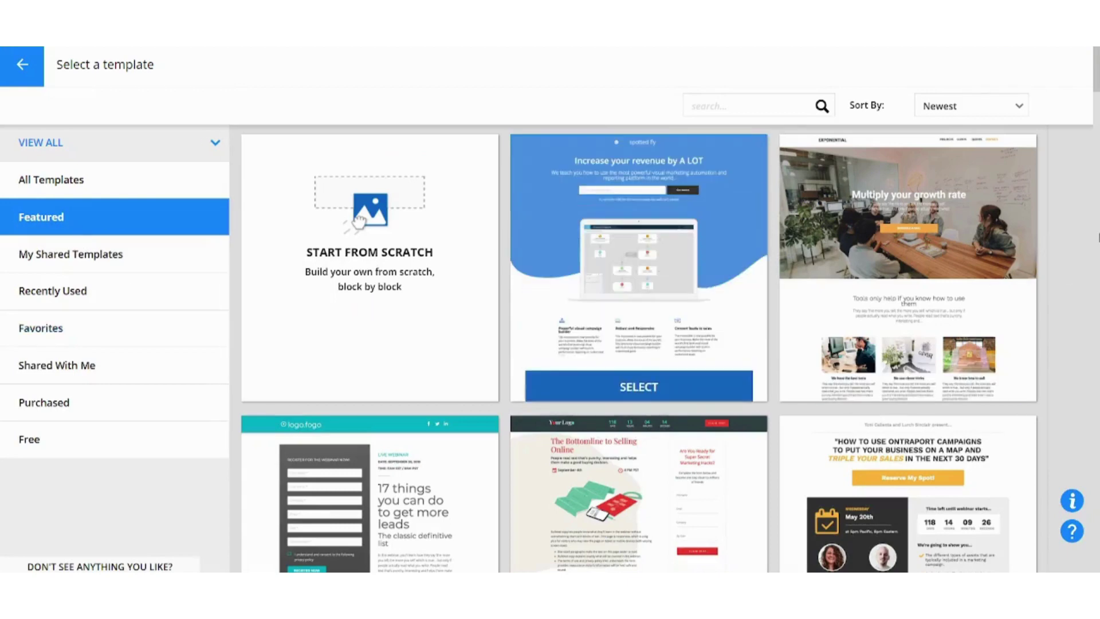
scroll(1097, 91, down, 5)
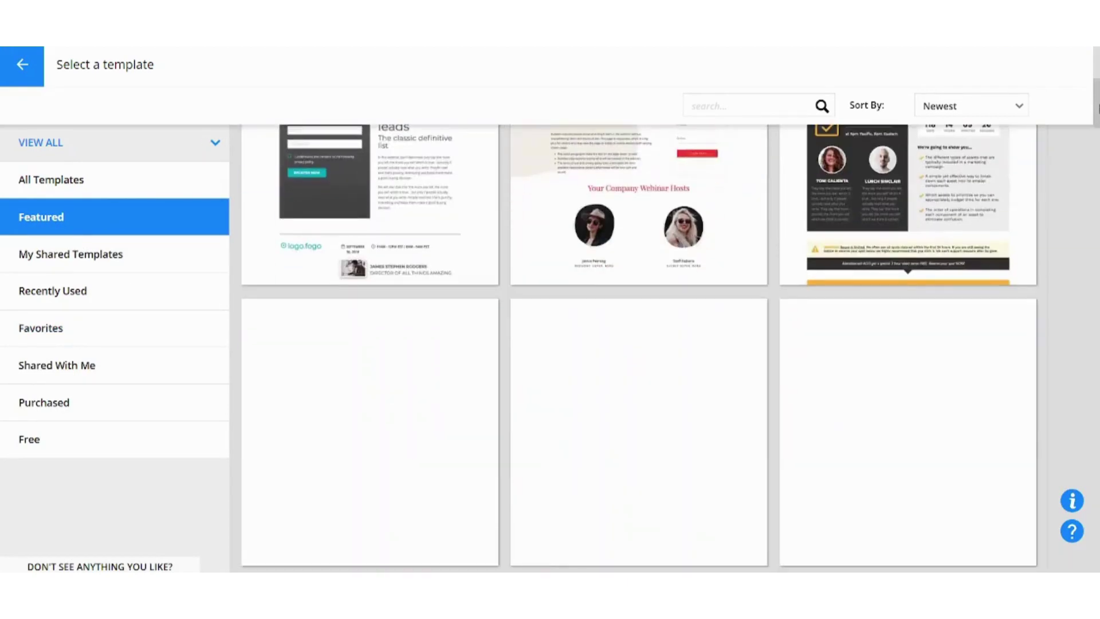
scroll(1096, 91, up, 2)
scroll(1097, 90, up, 4)
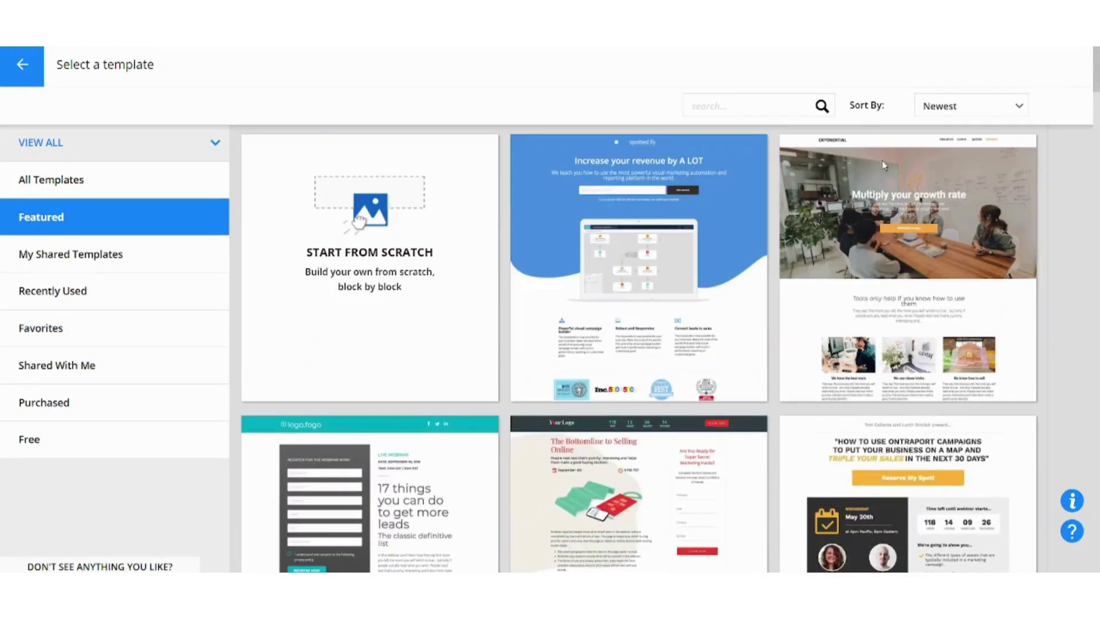
mouse_move(570, 223)
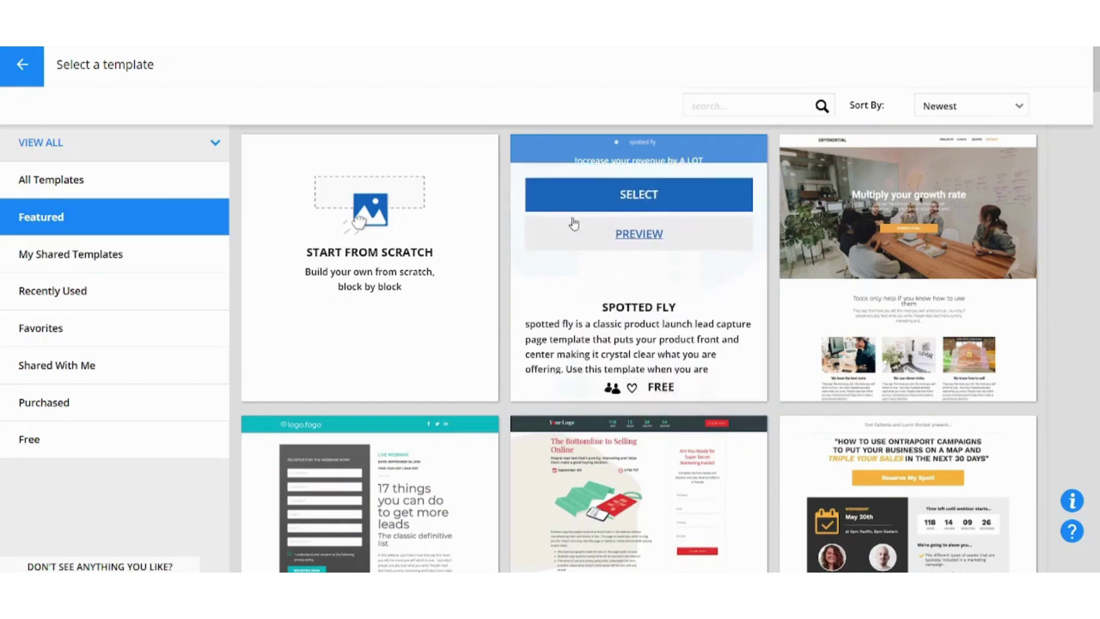
Step: Build the page from the Spotted Fly template and review its colour scheme and font presets
click(619, 182)
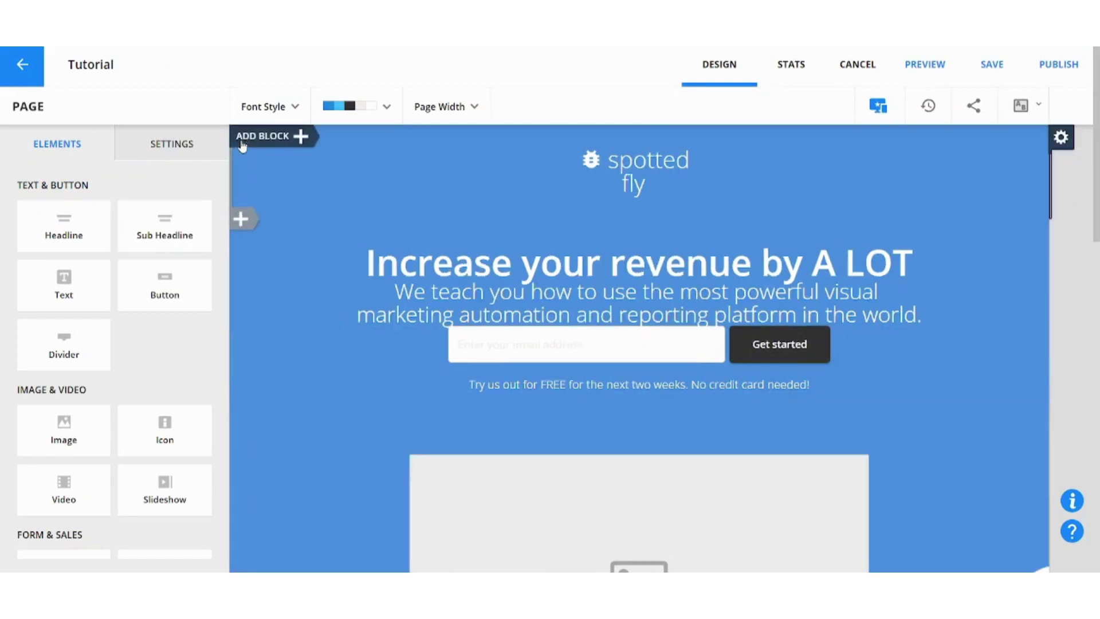
click(386, 109)
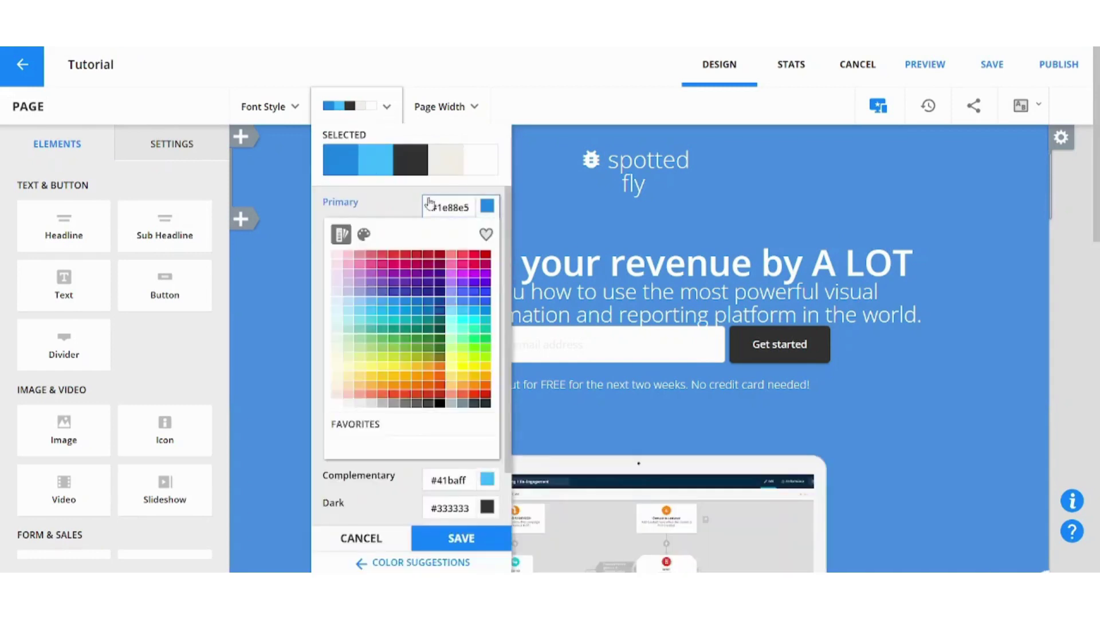
click(300, 106)
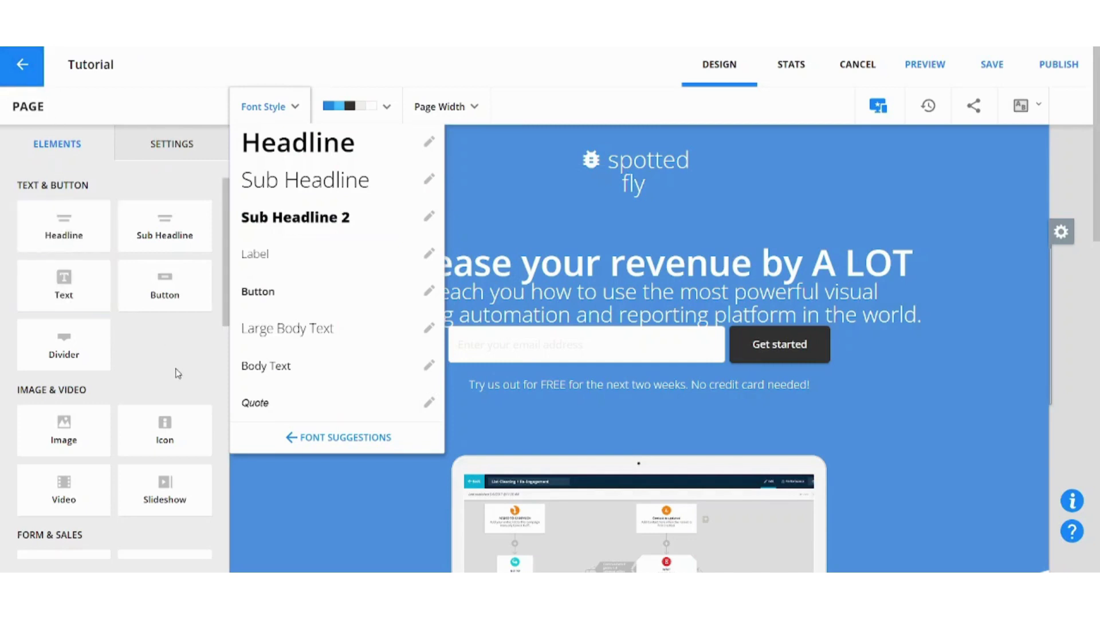
click(57, 236)
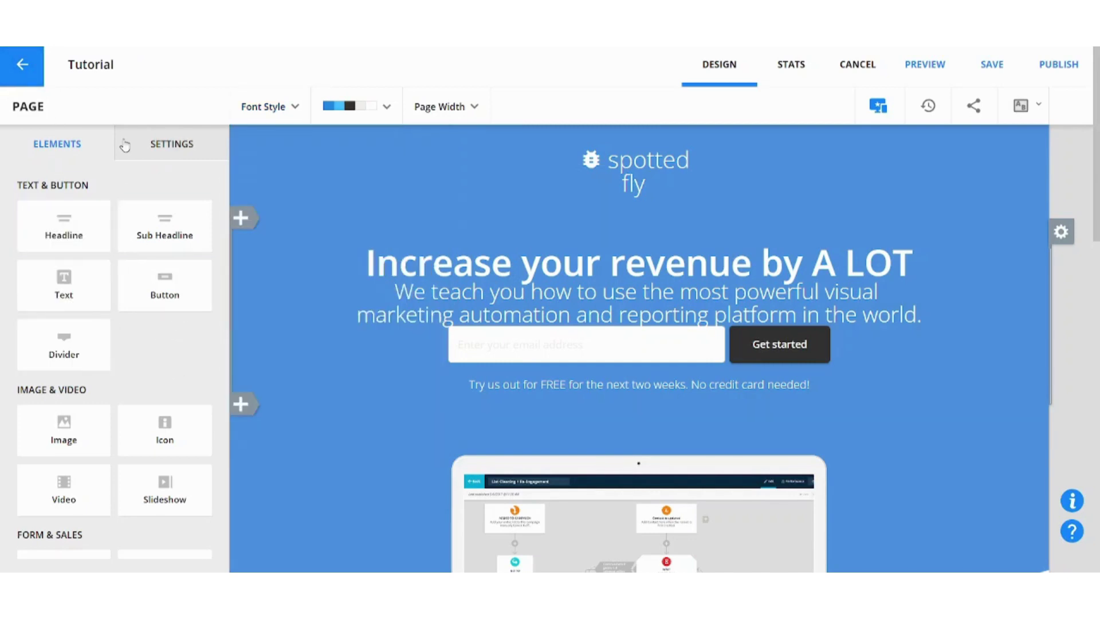
Step: Open the 'Increase your revenue by A LOT' headline for editing, then view page settings
click(422, 262)
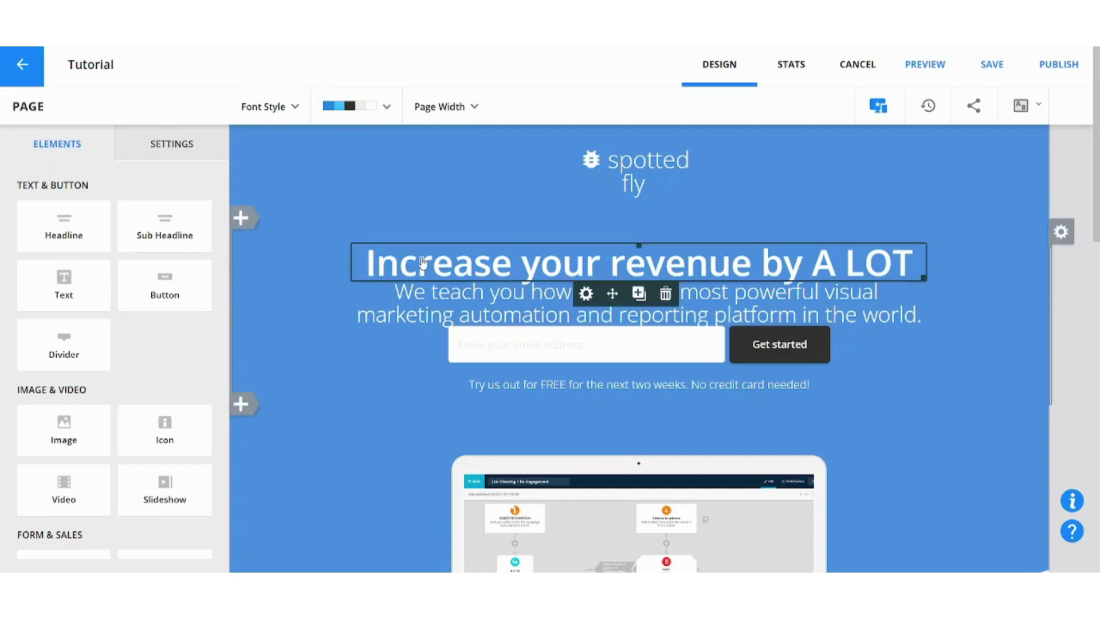
double_click(422, 262)
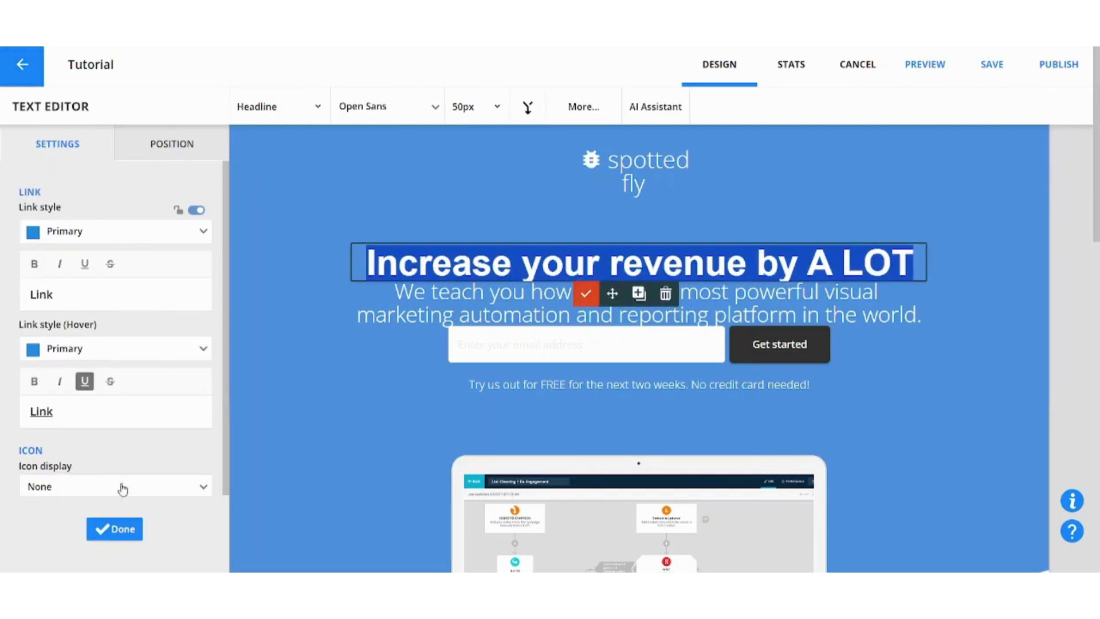
click(119, 530)
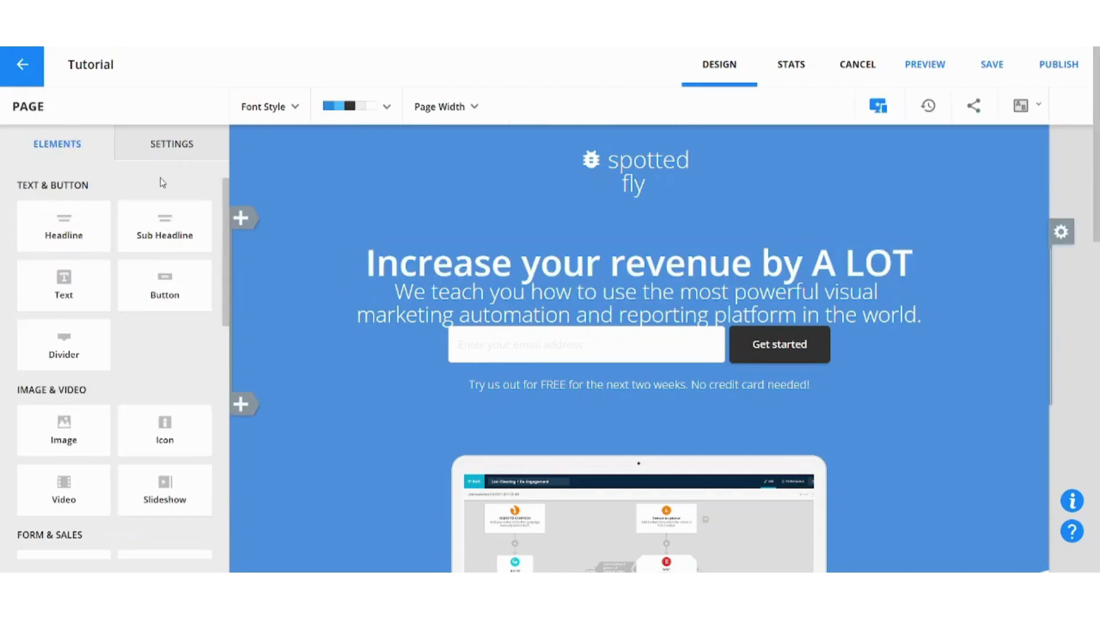
click(167, 143)
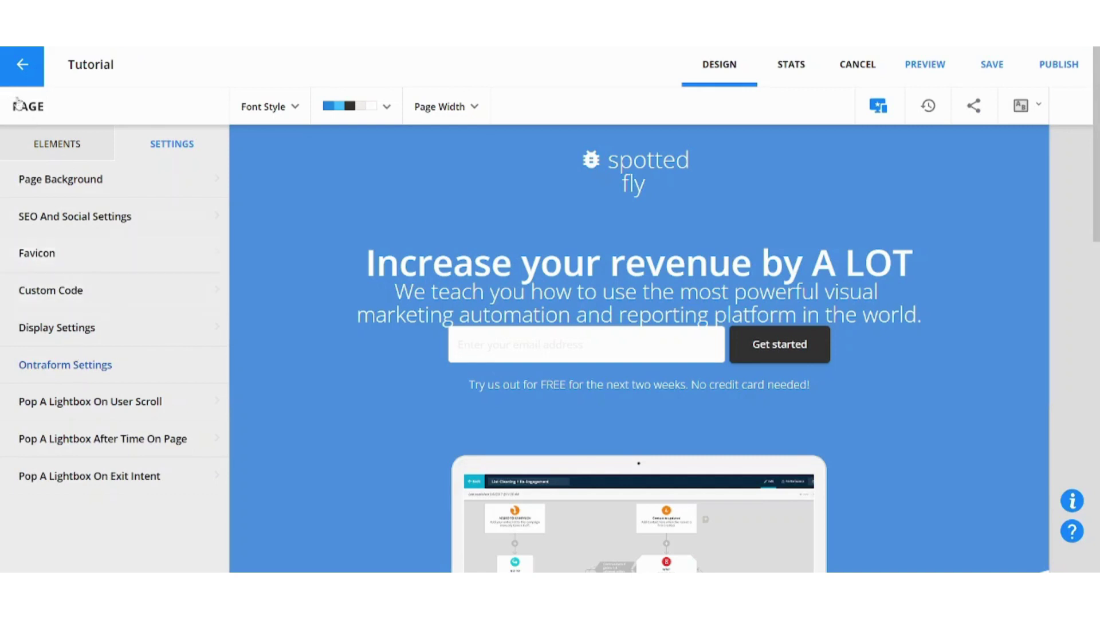
Step: Exit the Tutorial page editor, discarding unsaved changes
click(6, 58)
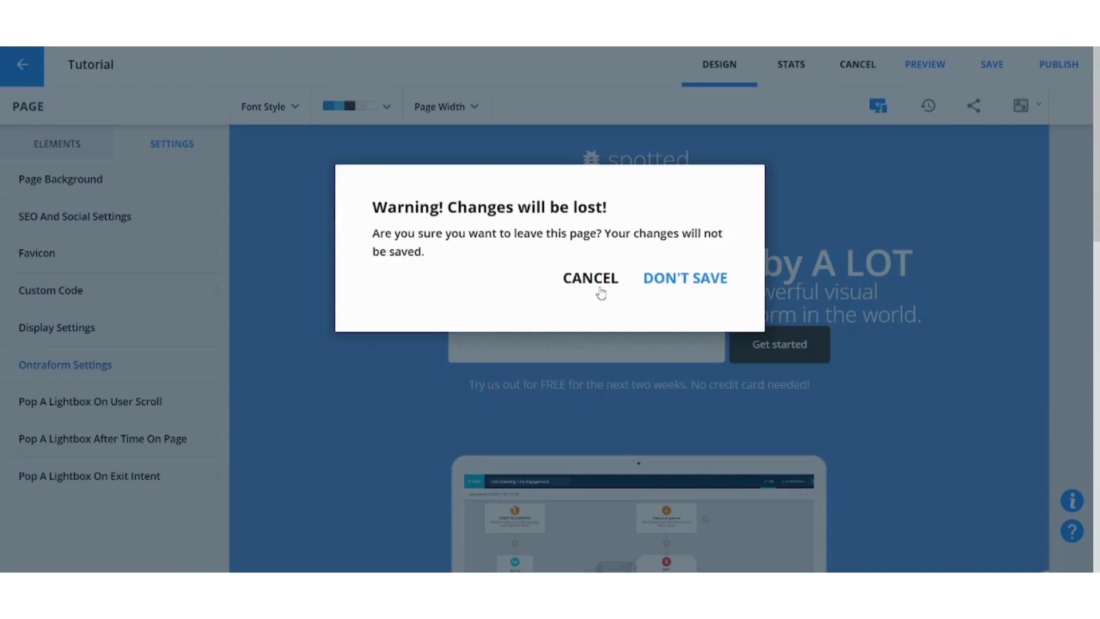
click(660, 297)
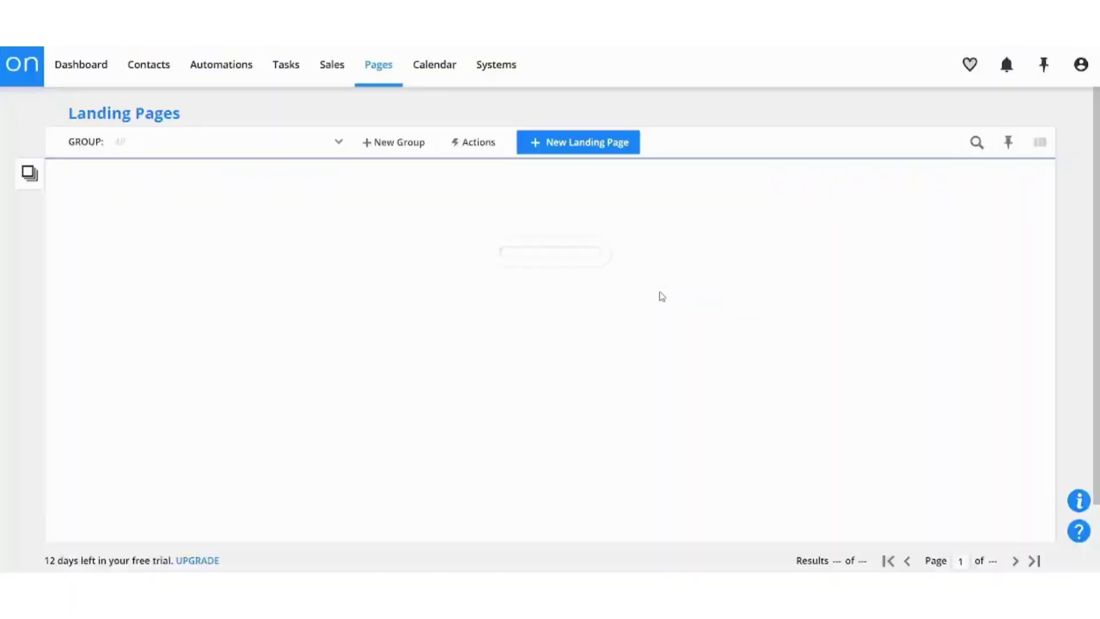